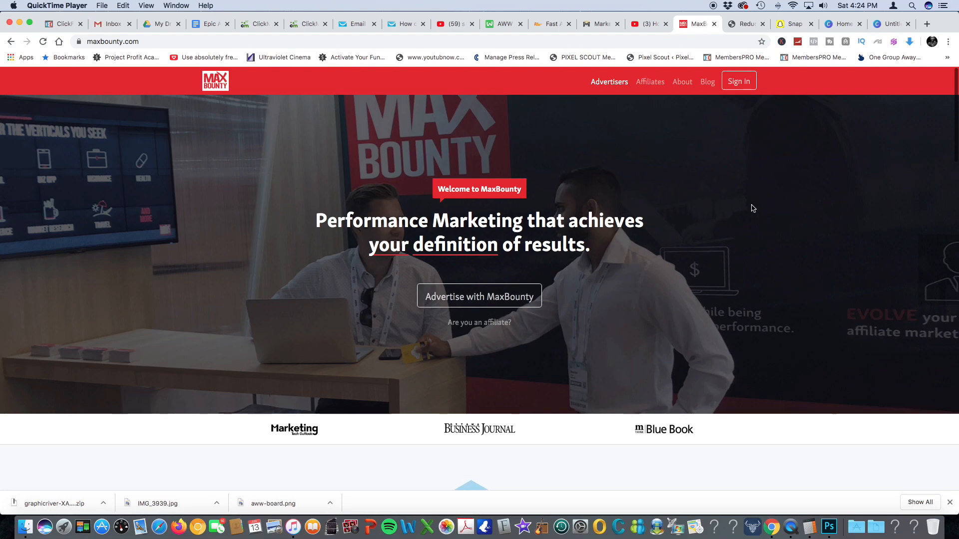
Step: Sign in to the MaxBounty affiliate account with the saved credentials and open the campaign search page
left_click(738, 84)
left_click(739, 81)
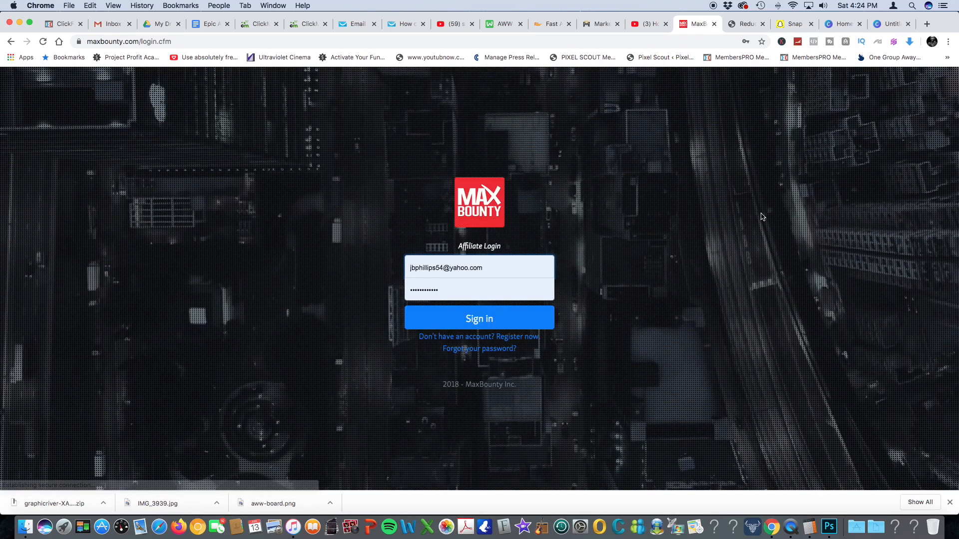
left_click(532, 327)
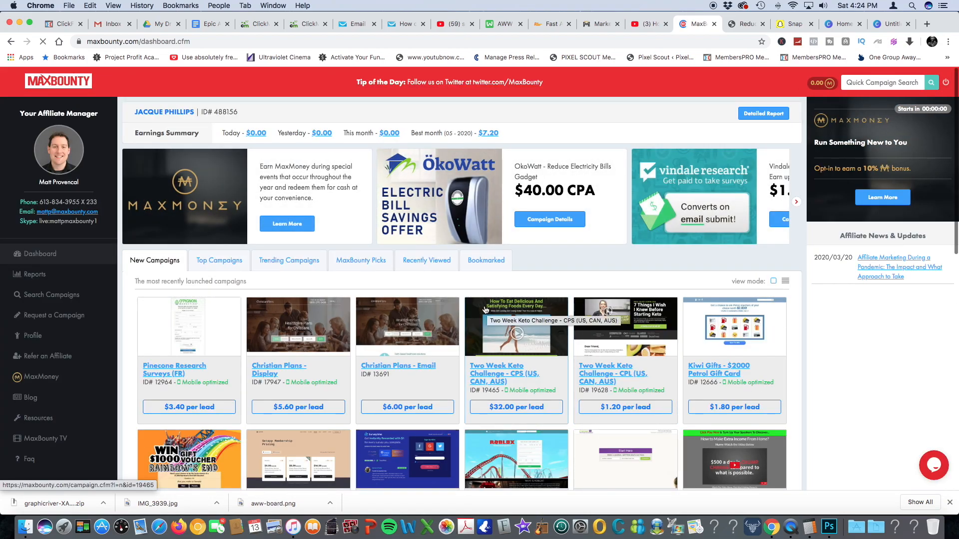
left_click(52, 296)
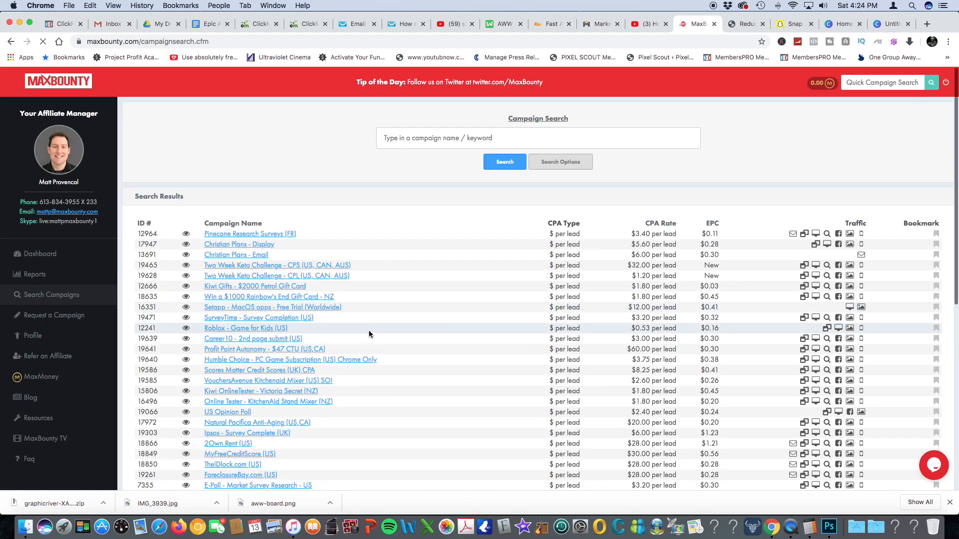
Step: Show the campaign search options and limit the traffic types to Social Media only
left_click(561, 165)
left_click(392, 161)
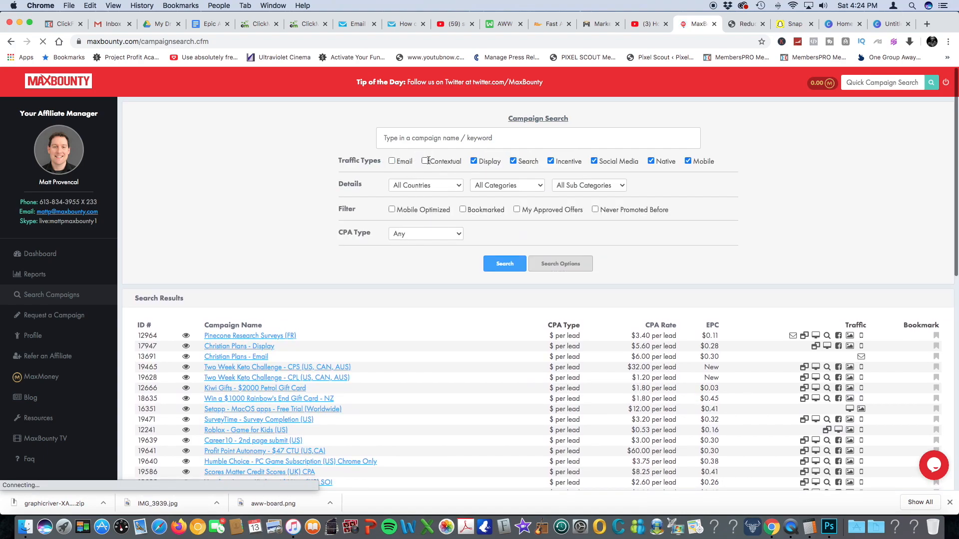
left_click(472, 162)
left_click(512, 161)
left_click(650, 162)
left_click(688, 162)
Step: Restrict the campaign search to United States of America and My Approved Offers, and run it
left_click(459, 186)
left_click(462, 214)
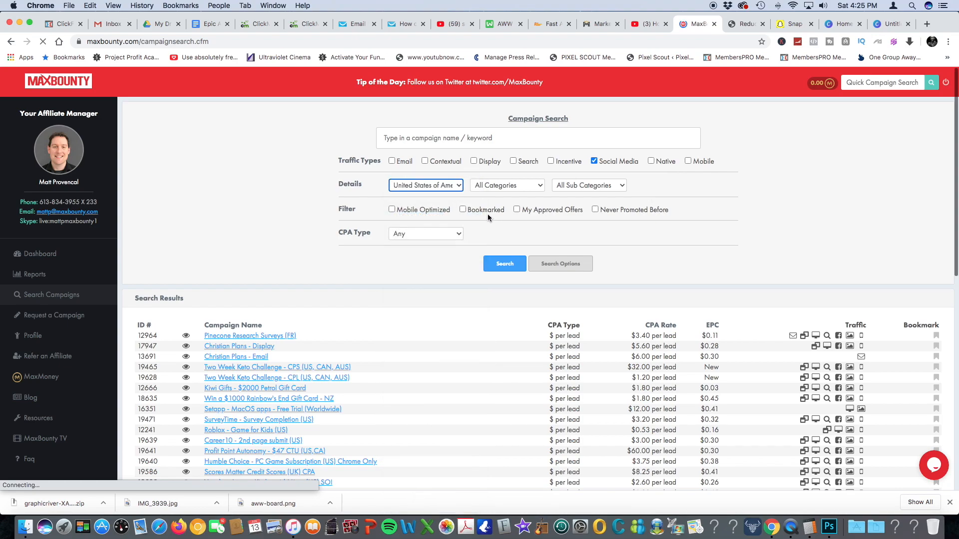
left_click(520, 210)
left_click(504, 263)
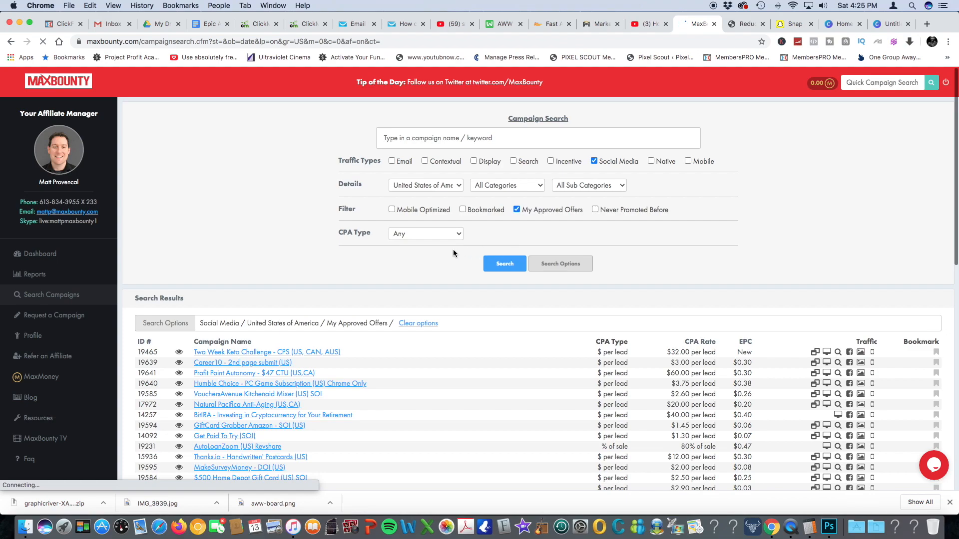
Step: Sort the campaign search results by EPC and look through the offers
scroll(527, 224, "down", 1)
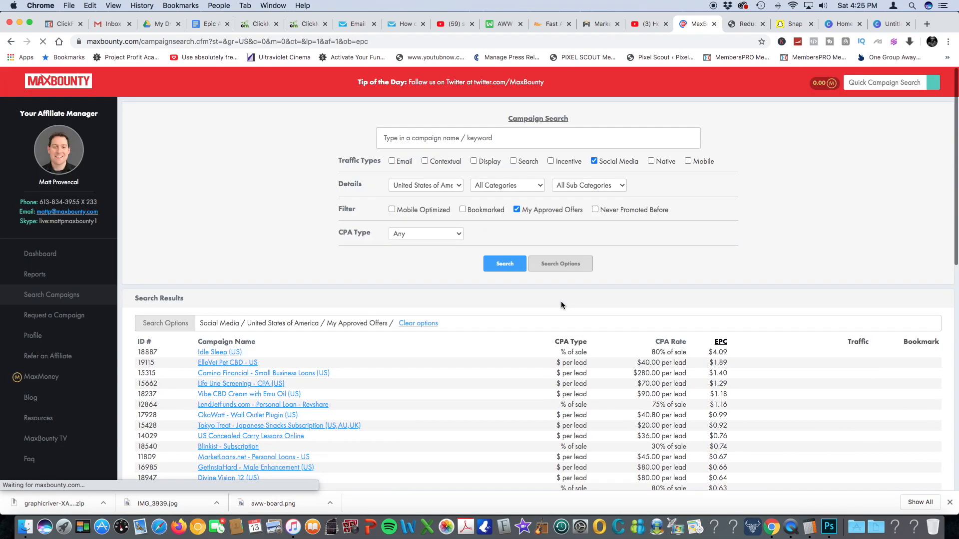
scroll(592, 316, "down", 3)
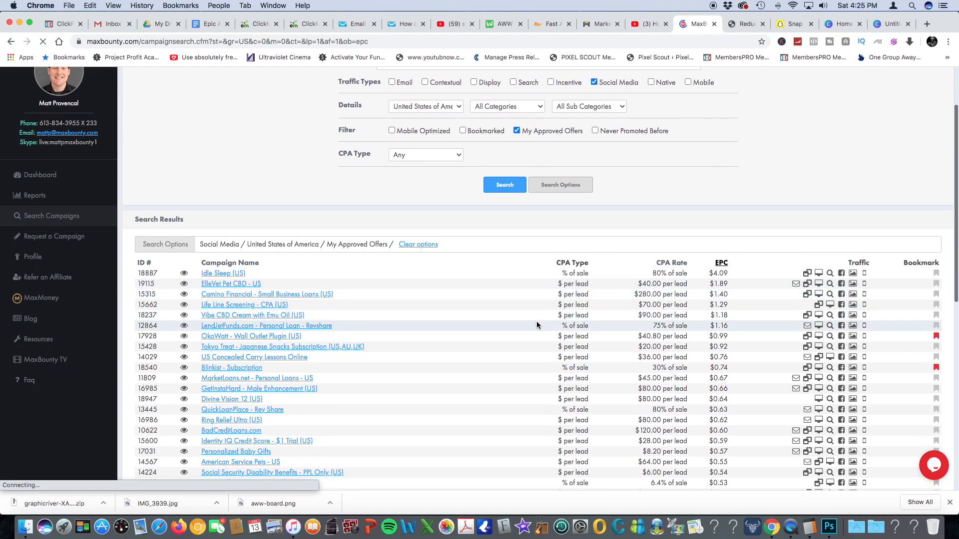
scroll(622, 256, "up", 3)
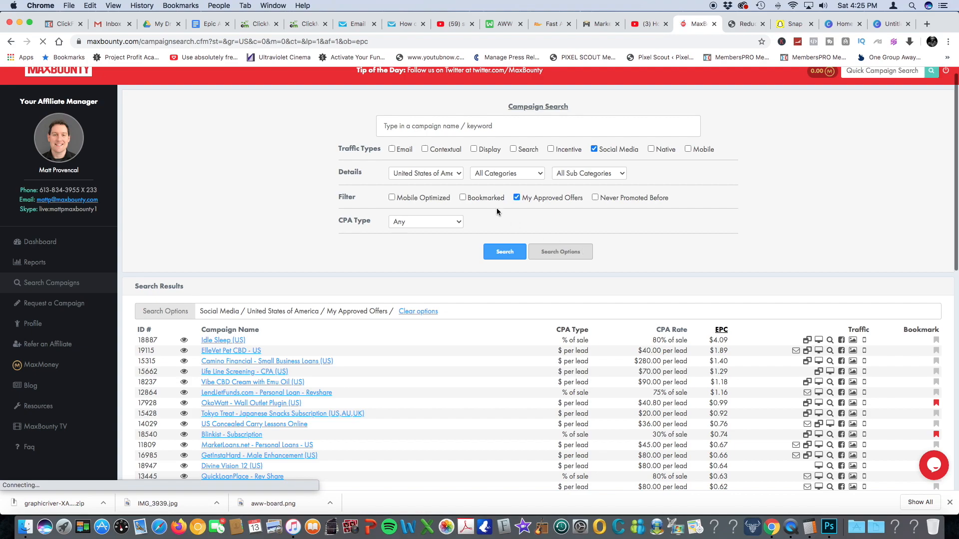
Step: Rerun the campaign search with the E-Commerce category and open the Blinkist - Subscription campaign
left_click(538, 175)
left_click(540, 231)
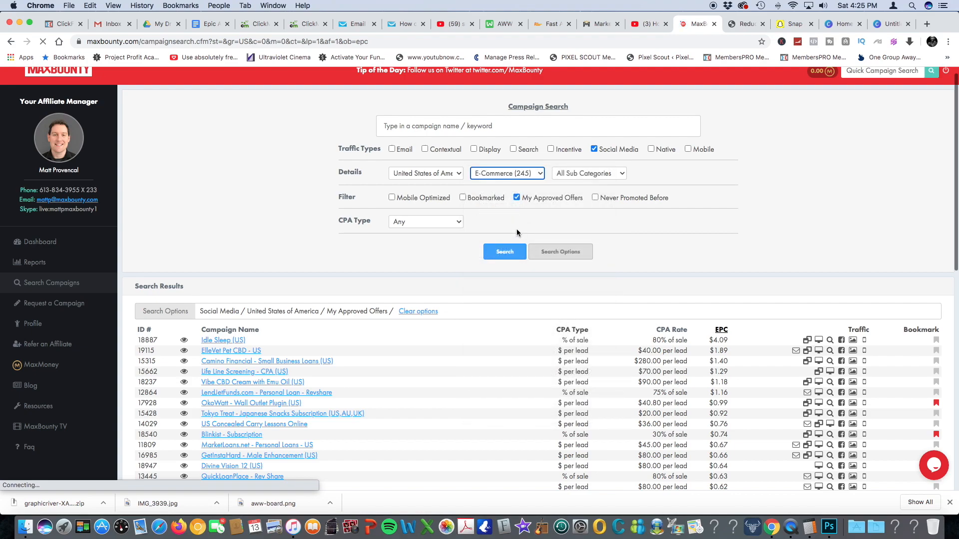
left_click(506, 250)
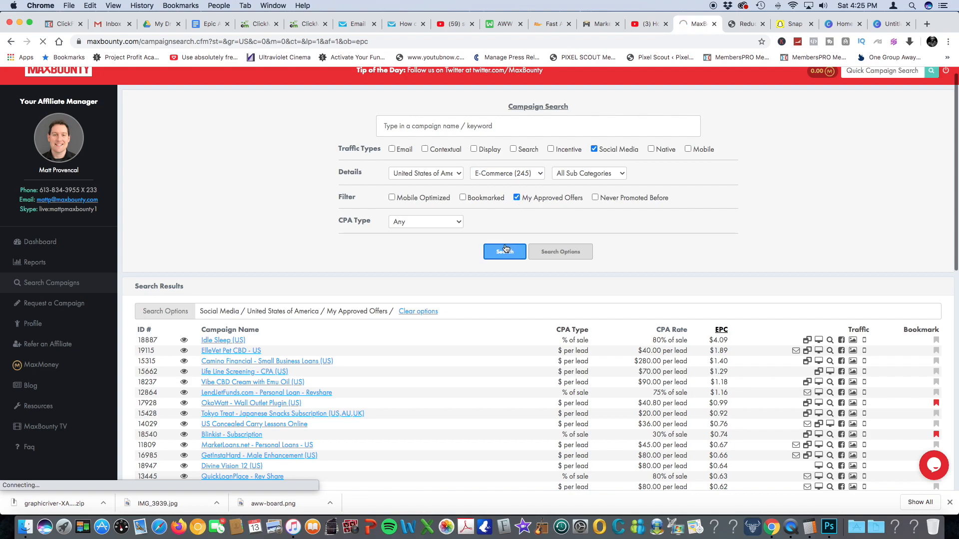
scroll(439, 257, "down", 1)
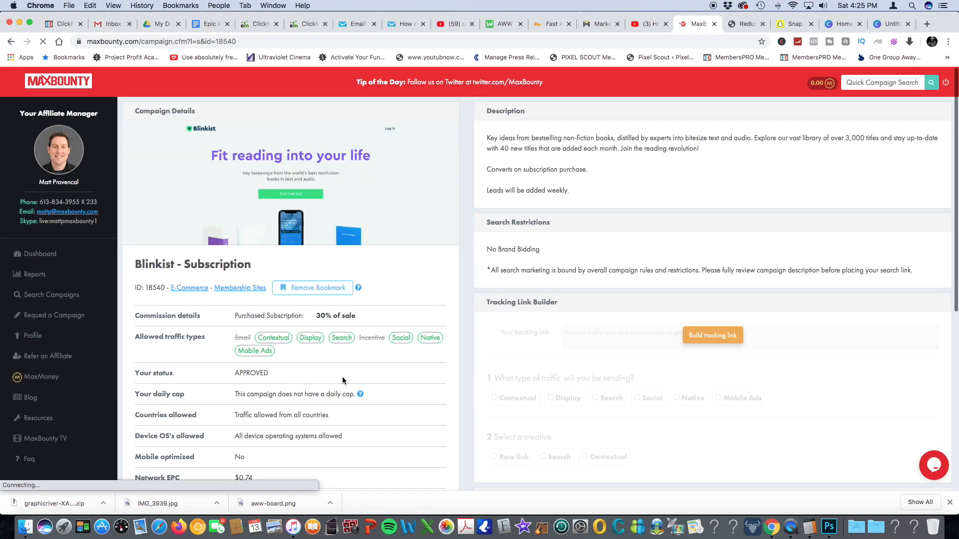
Step: Review the Blinkist campaign's details, checking its network EPC and commission rate
scroll(357, 362, "down", 5)
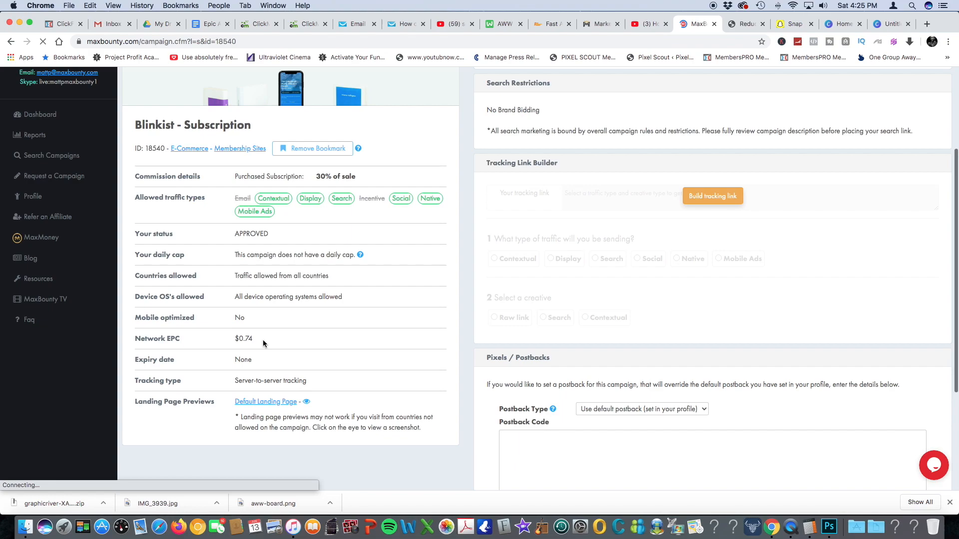
left_click_drag(256, 341, 234, 340)
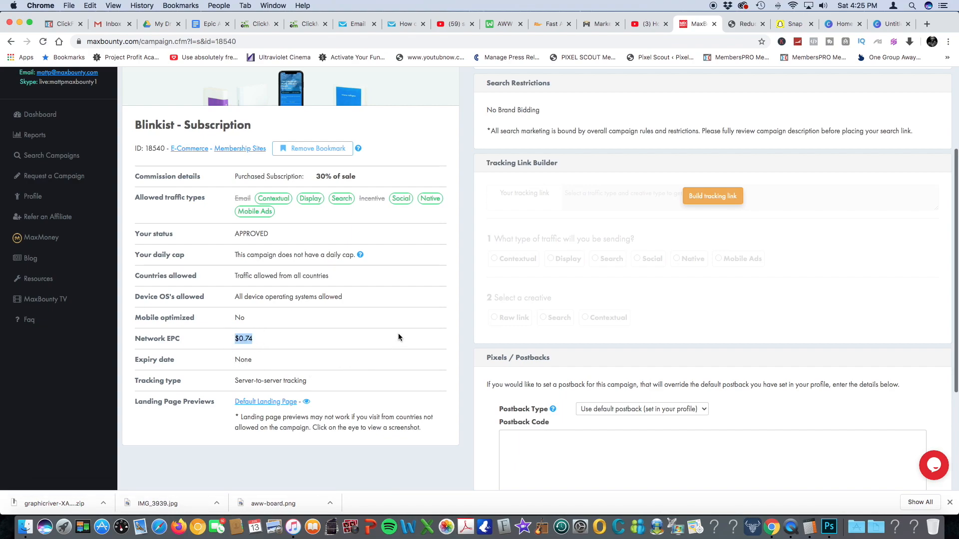
scroll(397, 334, "up", 3)
left_click_drag(356, 256, 307, 259)
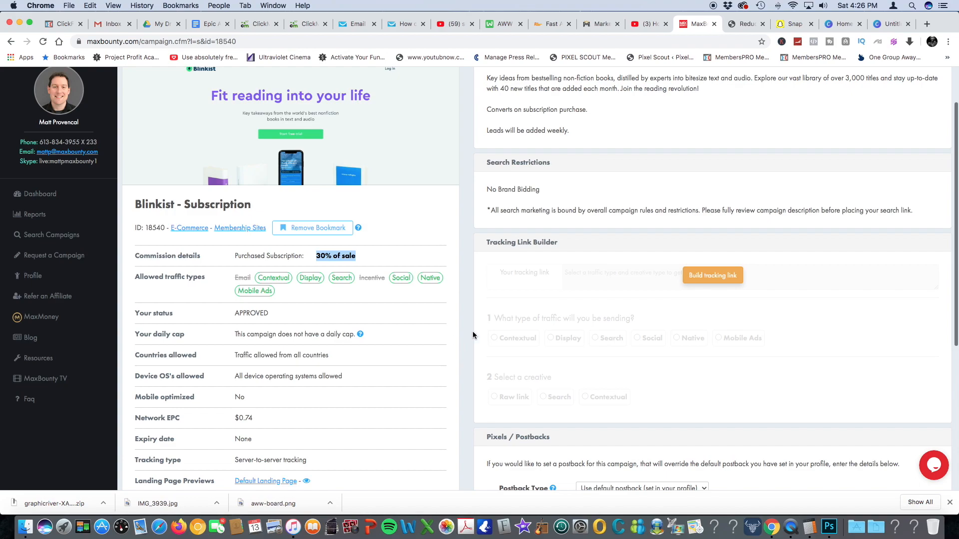
scroll(473, 330, "up", 2)
scroll(615, 255, "down", 3)
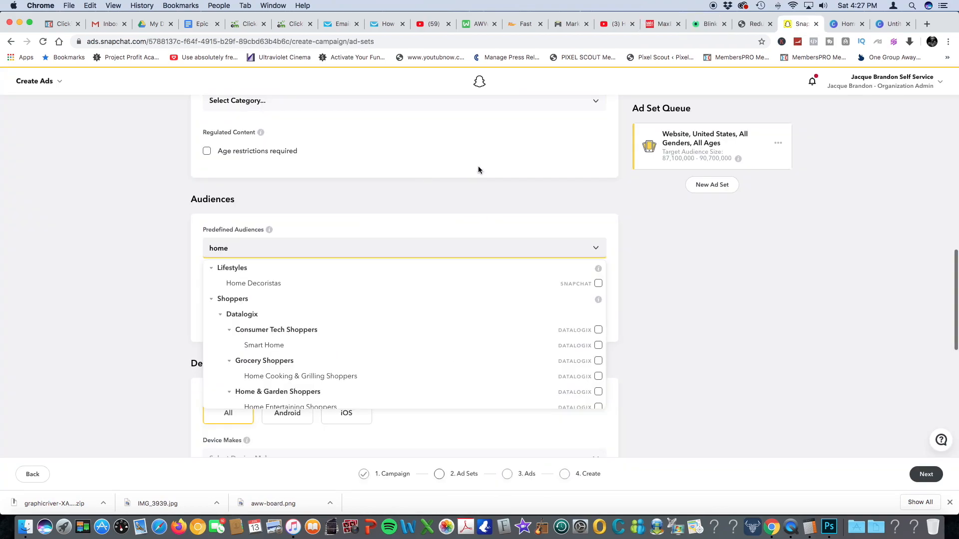
Step: Leave the unsaved ad set draft in Snapchat Ads and load the snapchat.com home page
scroll(354, 163, "up", 10)
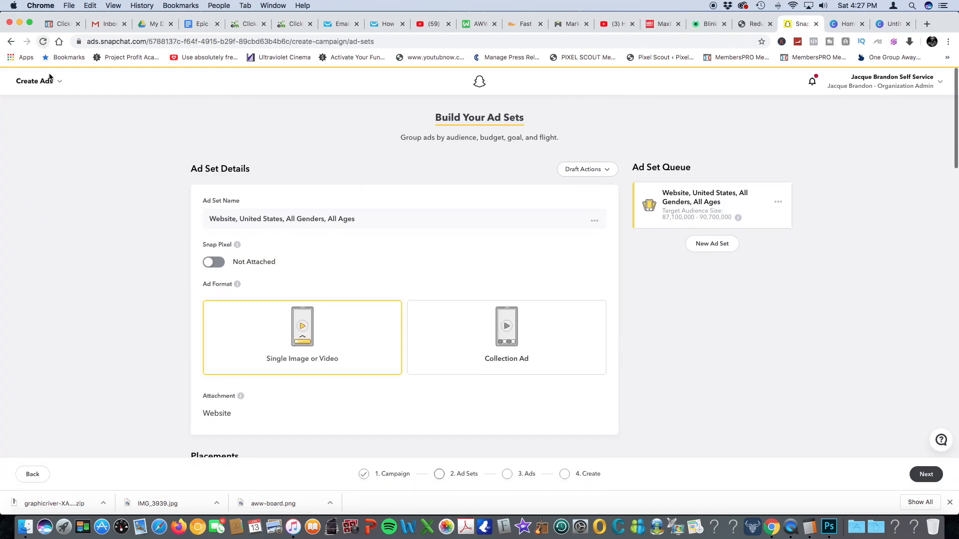
left_click(148, 43)
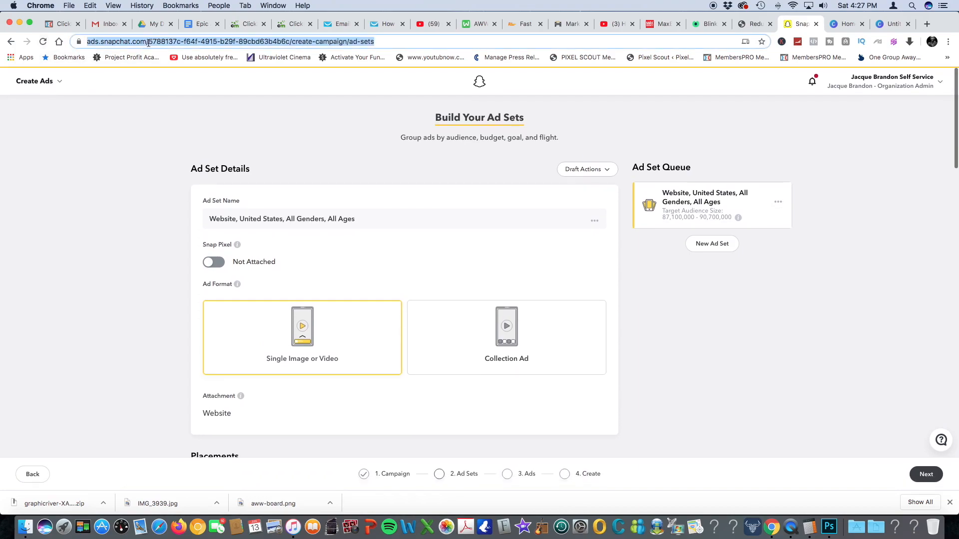
type("snap")
key("Return")
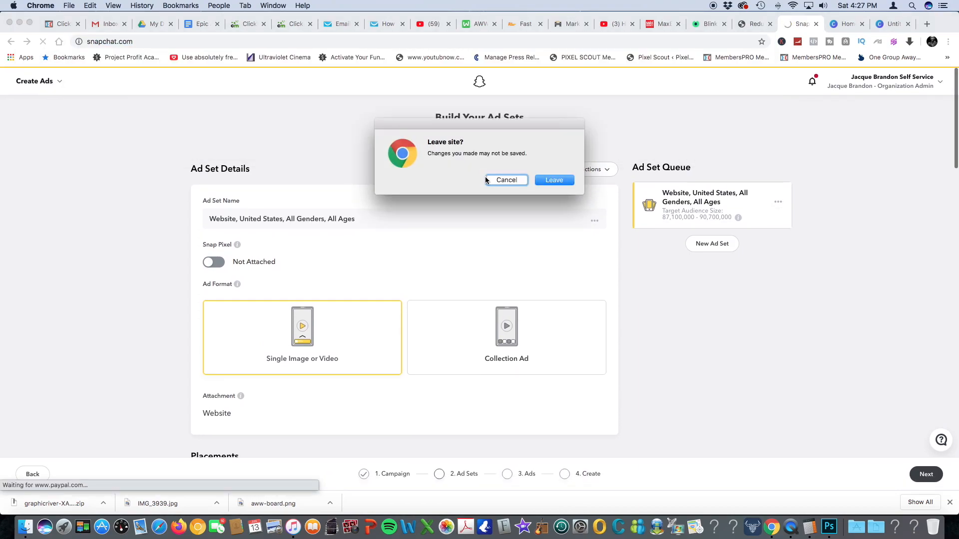
left_click(553, 180)
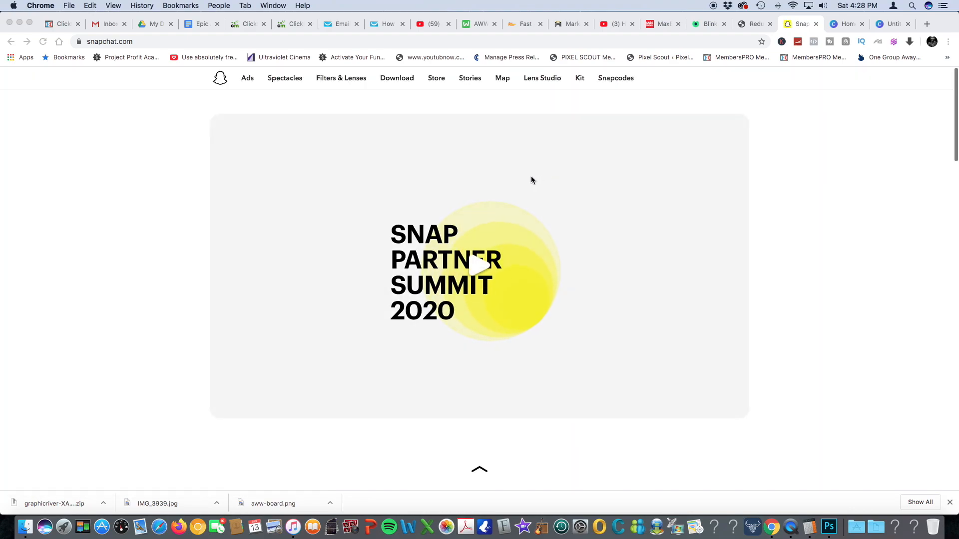
Step: Log in through Snapchat's business ads site and start a new campaign with Advanced Create
left_click(247, 80)
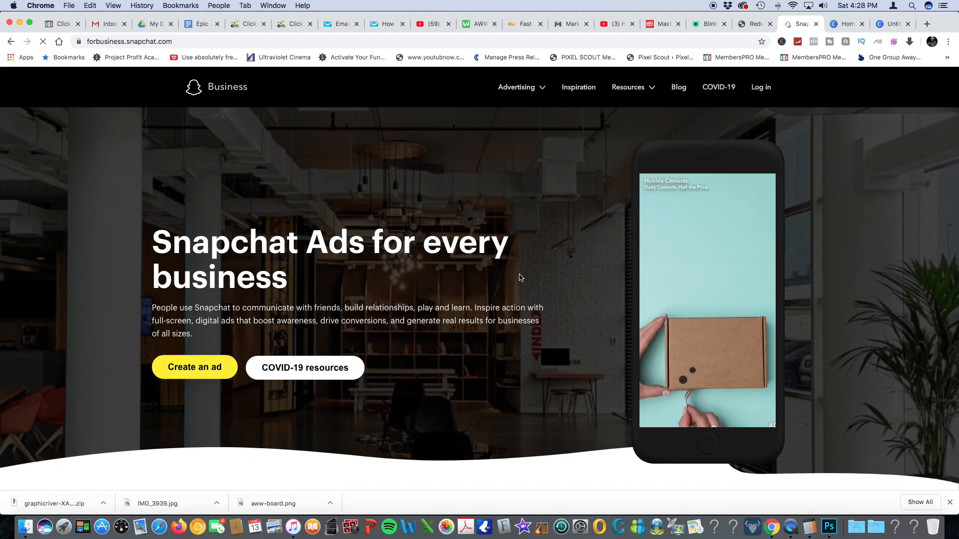
left_click(763, 86)
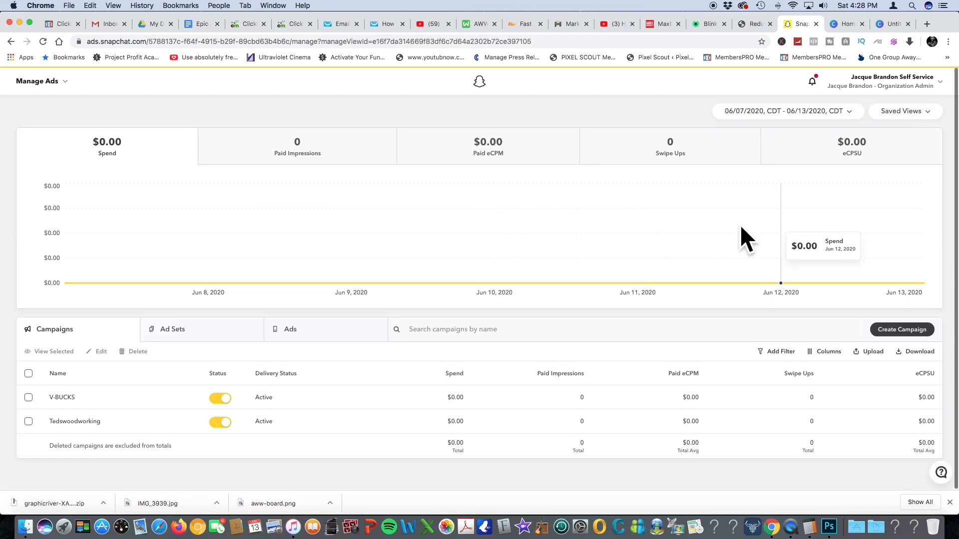
left_click(905, 332)
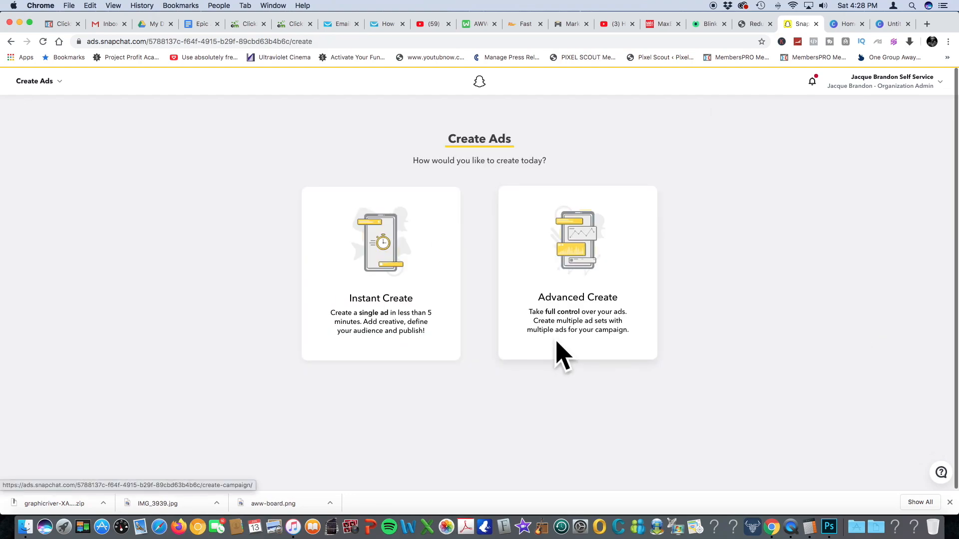
left_click(564, 259)
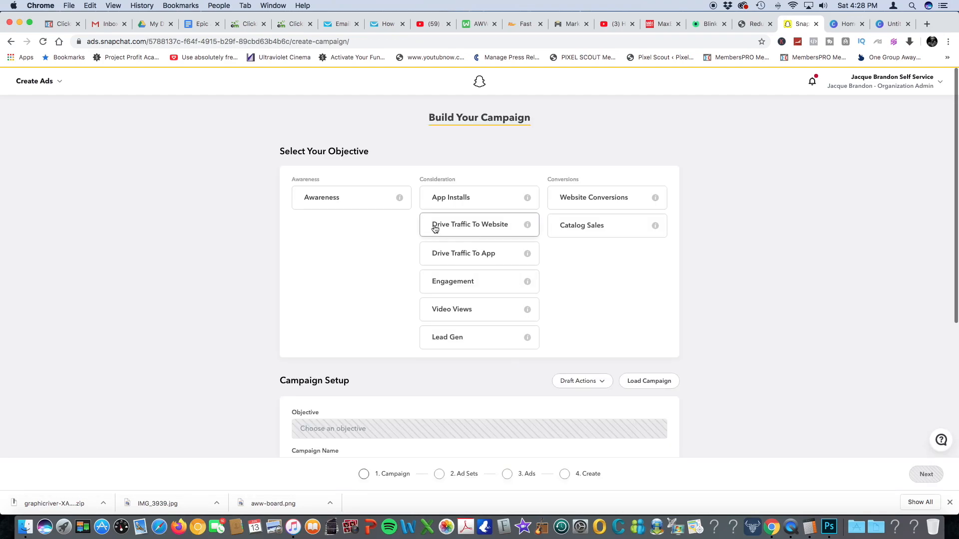
Step: Set the campaign objective to Drive Traffic To Website with a $50.00 daily spend cap and continue to the ad sets
left_click(484, 229)
scroll(394, 295, "down", 3)
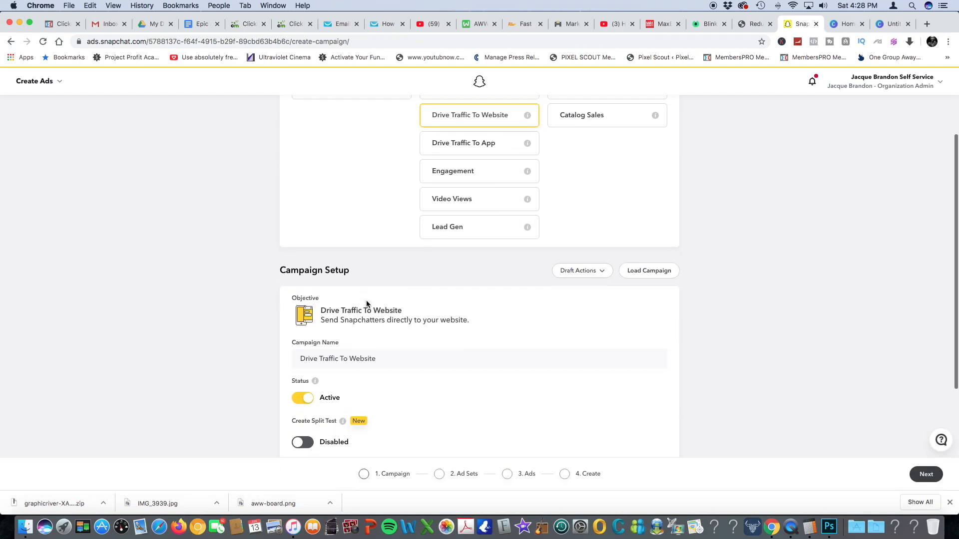
scroll(386, 301, "down", 4)
left_click(343, 385)
left_click(343, 385)
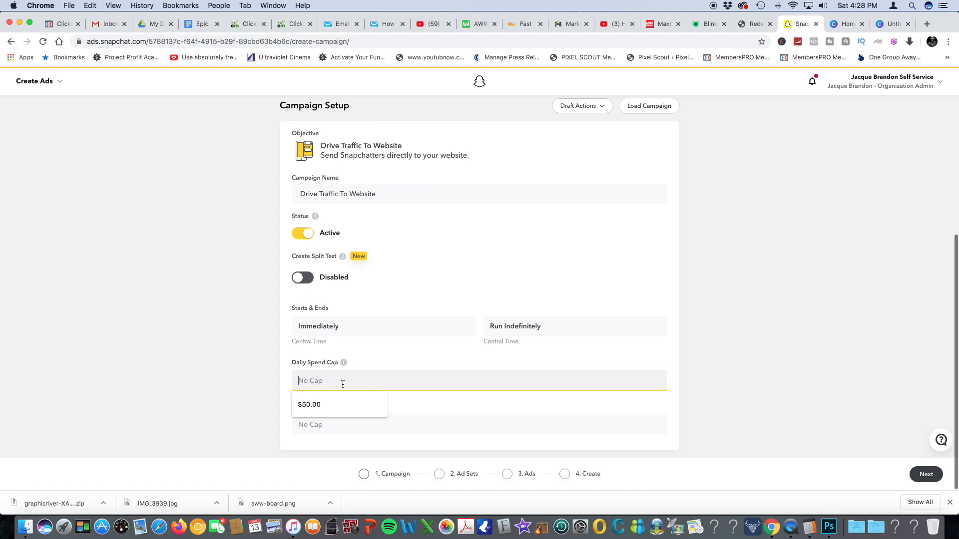
left_click(342, 403)
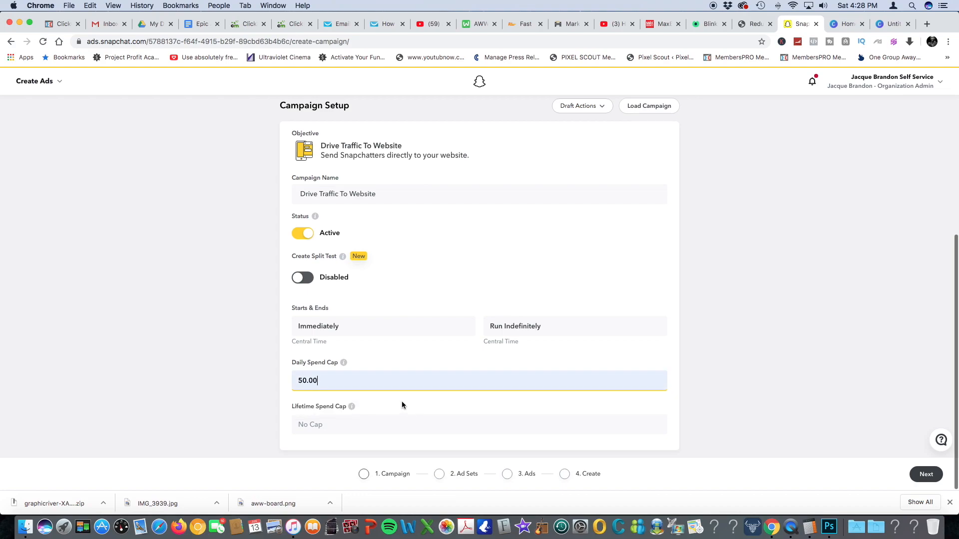
left_click(360, 424)
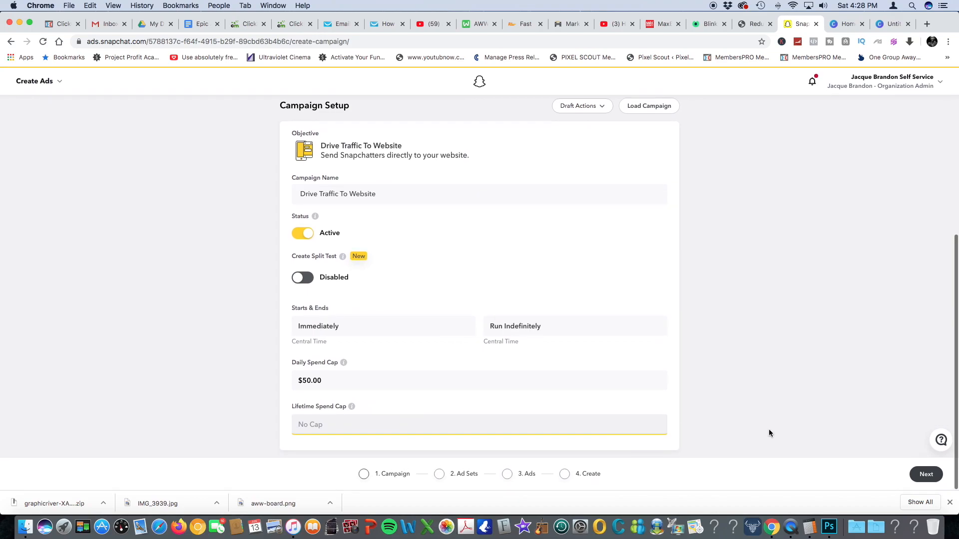
left_click(926, 474)
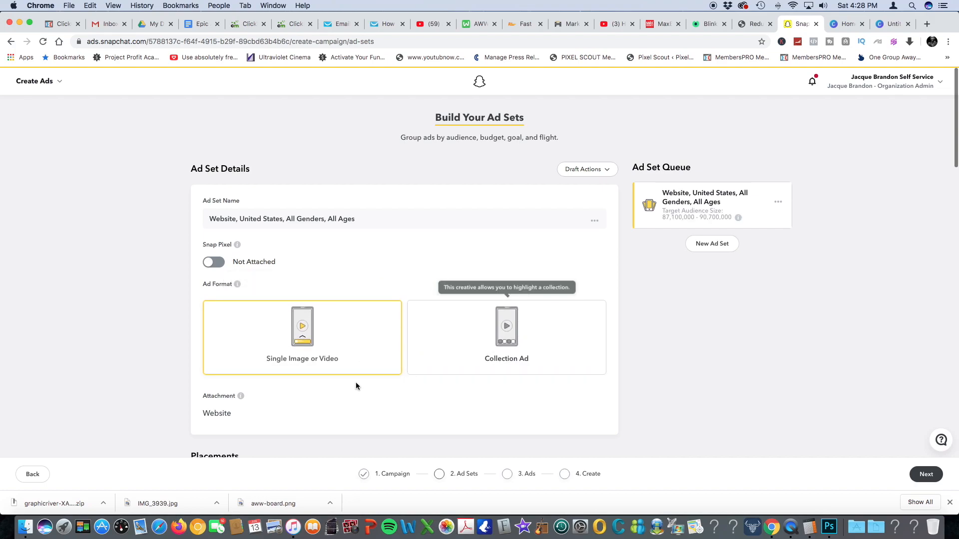
Step: Dismiss creating a Snap Pixel and name the ad set Blinkist
left_click(215, 263)
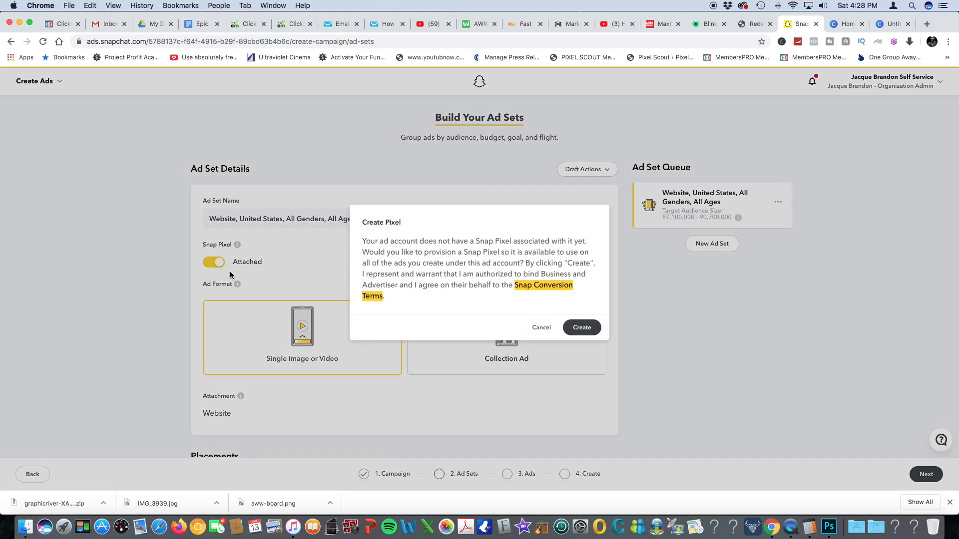
left_click(541, 329)
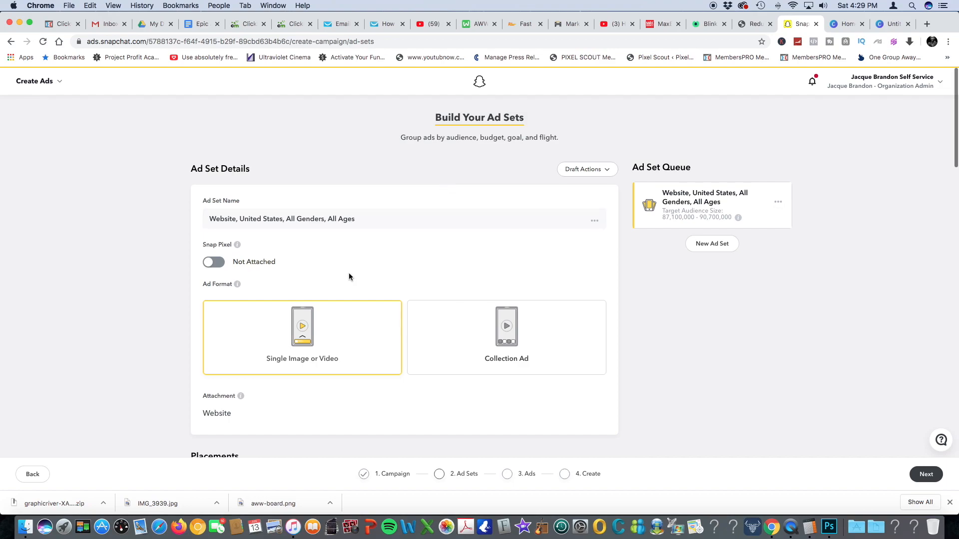
left_click_drag(366, 221, 197, 221)
type("Blibk")
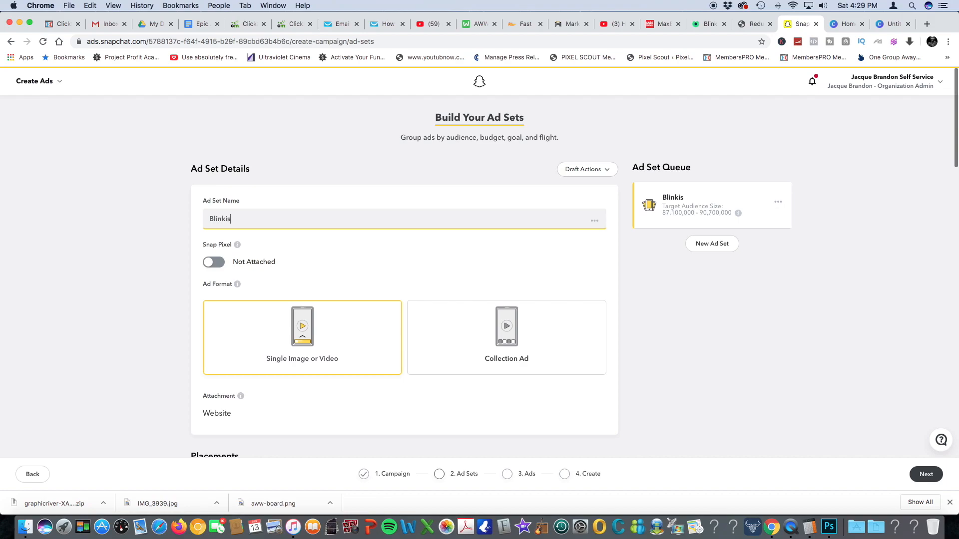
Step: Review the ad set's placement and location settings, then check the countries allowed on the MaxBounty Blinkist offer page
scroll(346, 250, "down", 5)
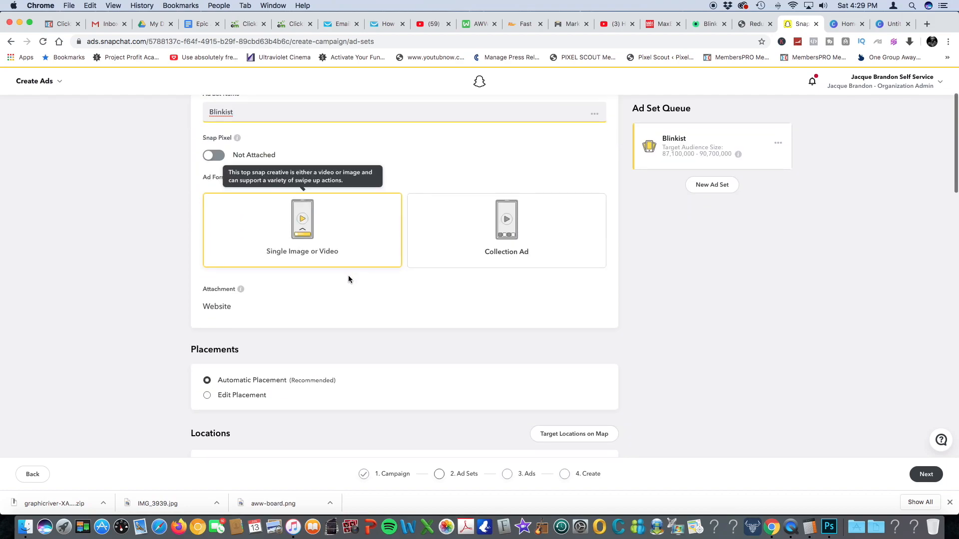
scroll(347, 274, "down", 2)
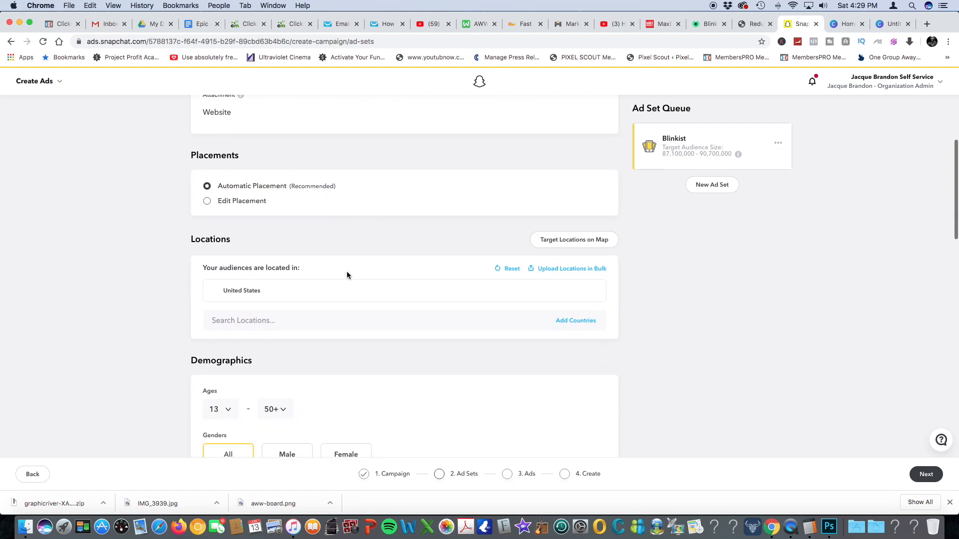
scroll(340, 240, "down", 3)
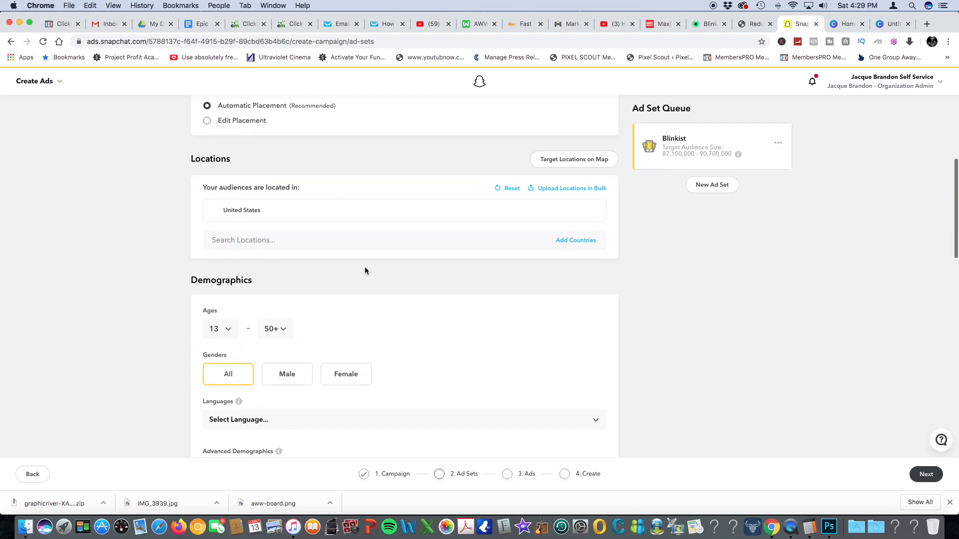
left_click(659, 24)
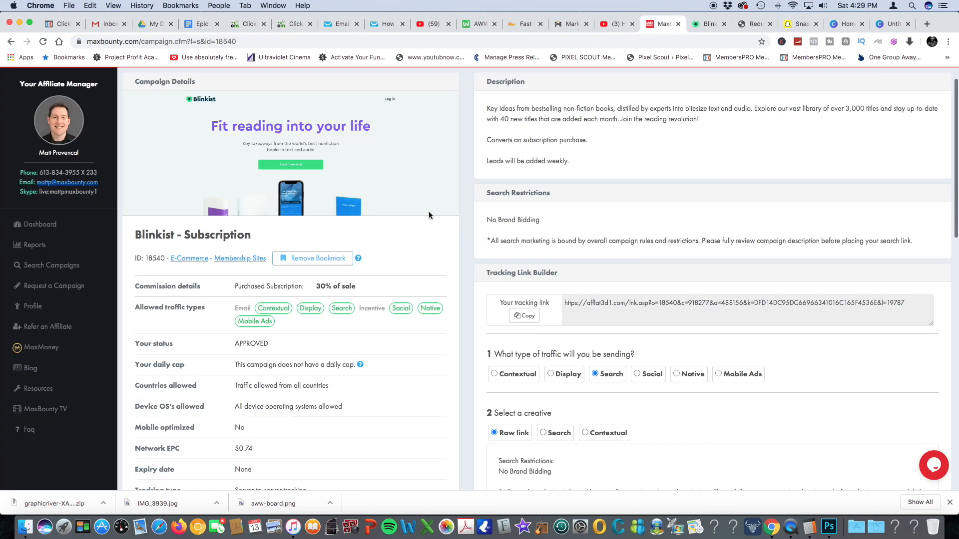
scroll(312, 381, "down", 3)
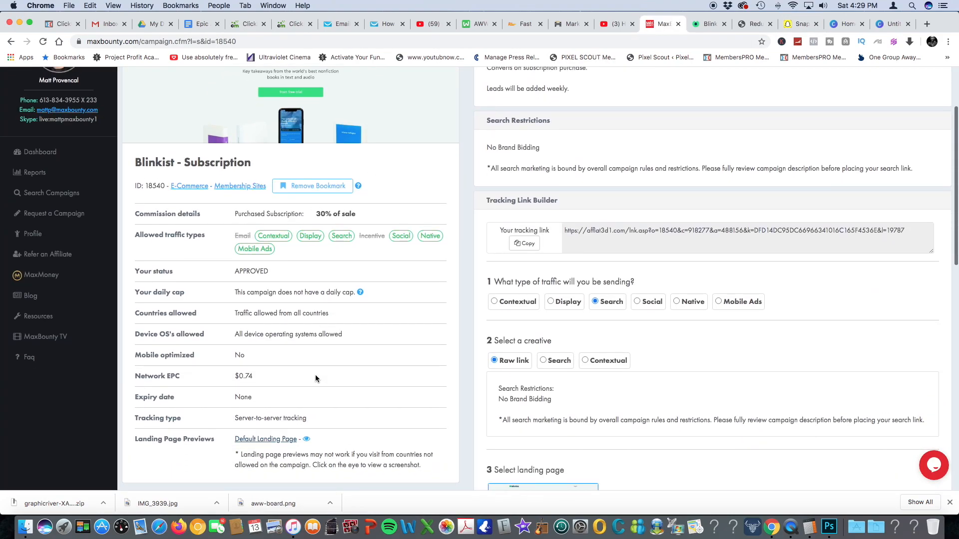
scroll(315, 379, "up", 1)
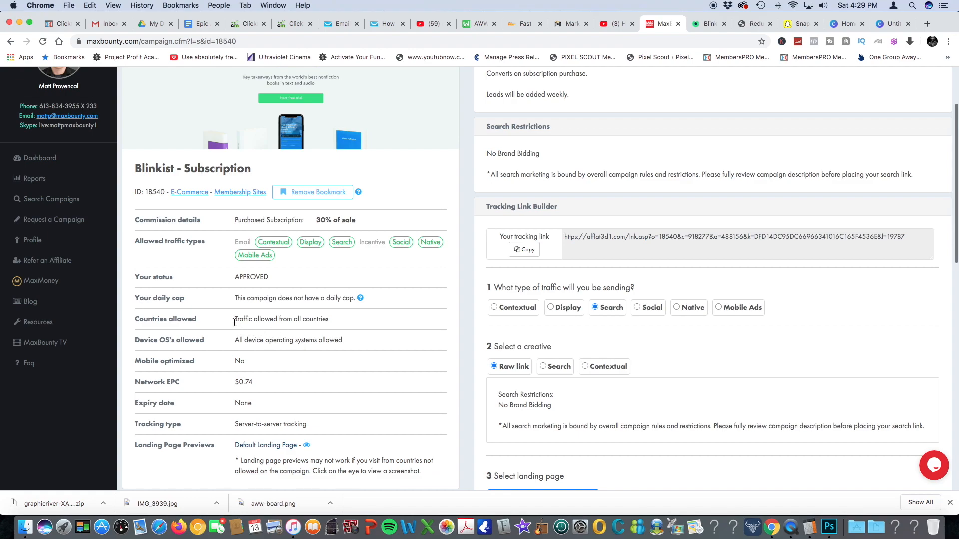
left_click_drag(230, 319, 328, 320)
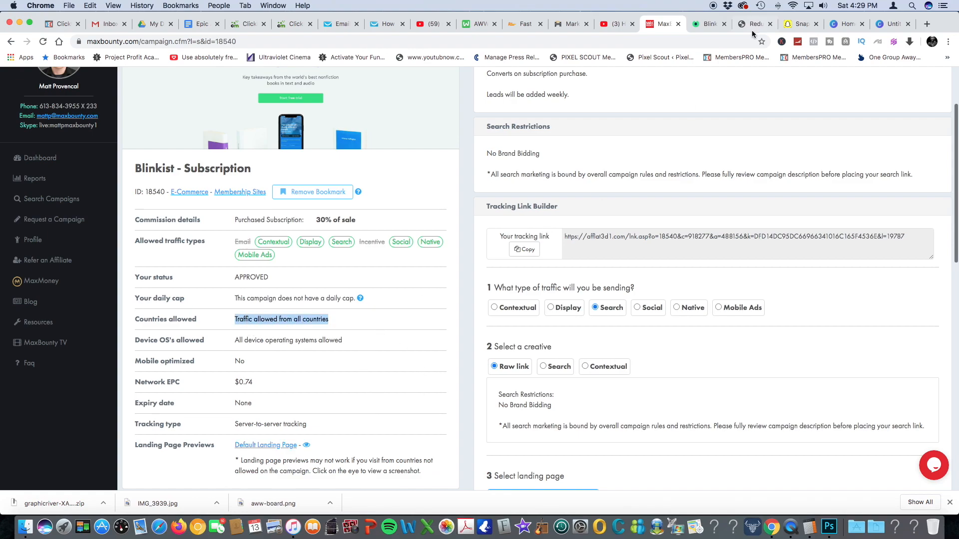
Step: Return to the Snapchat ad set and add the countries Canada and Australia to the audience locations
left_click(797, 24)
scroll(399, 304, "down", 5)
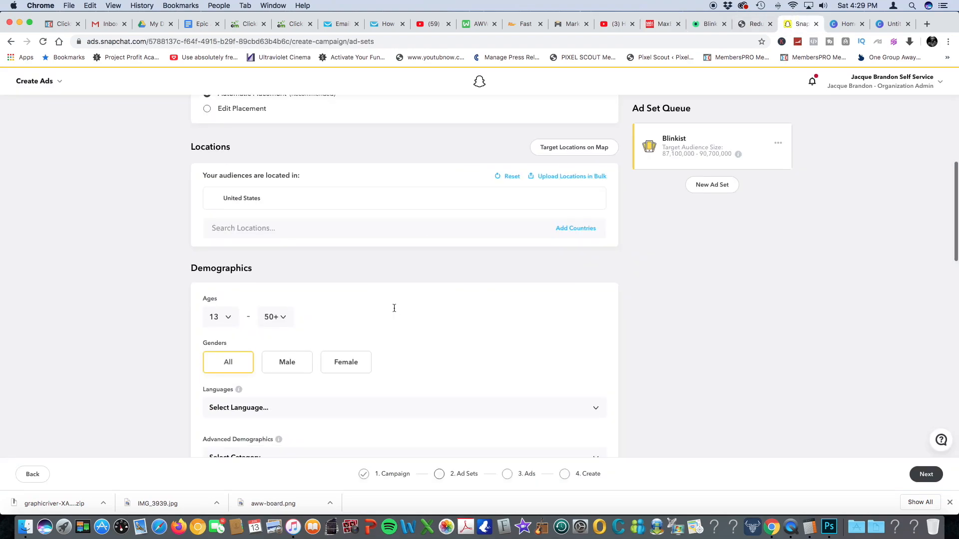
scroll(409, 306, "up", 7)
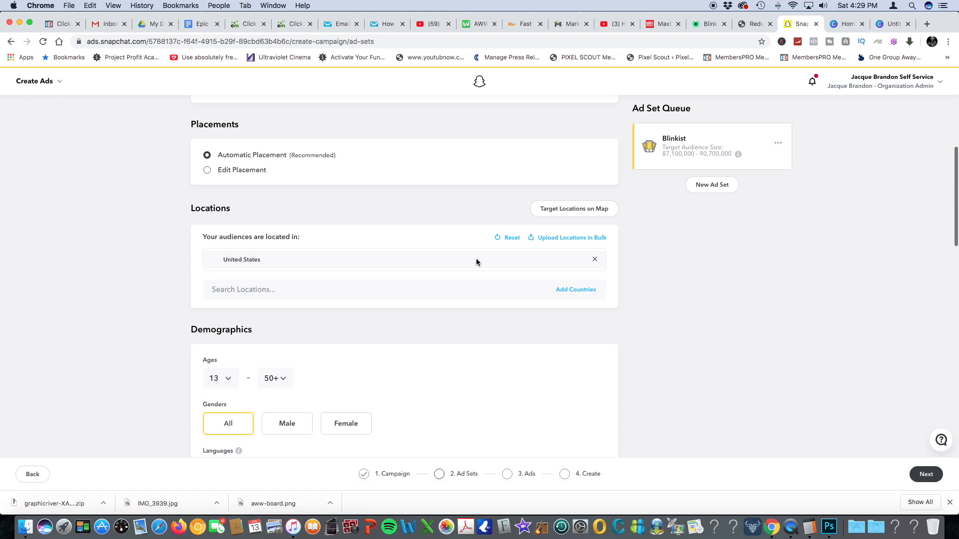
left_click(417, 295)
type("canan")
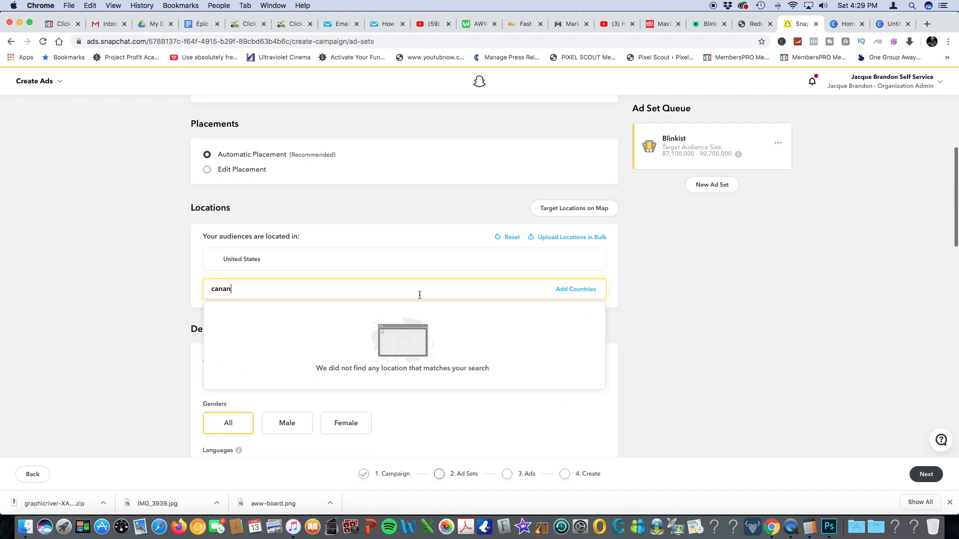
key("BackSpace")
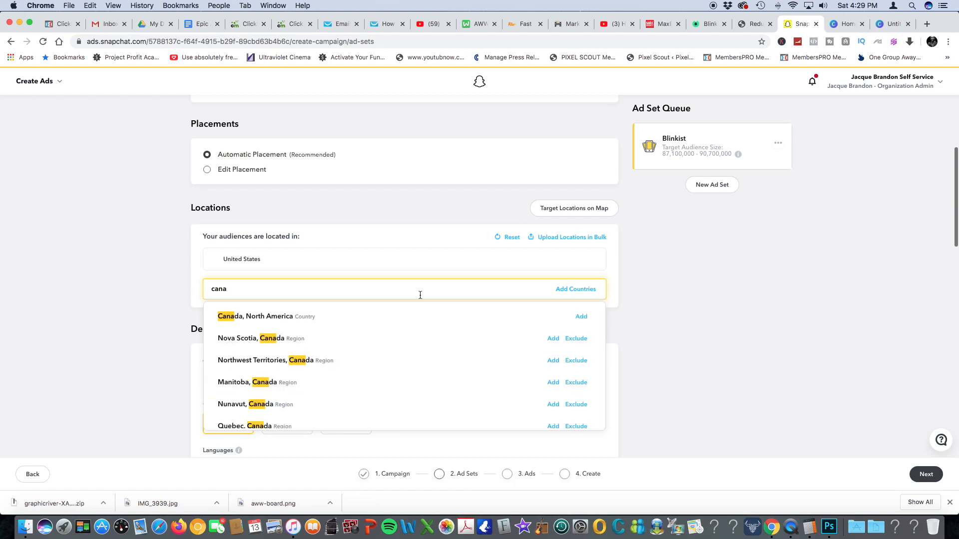
left_click(330, 317)
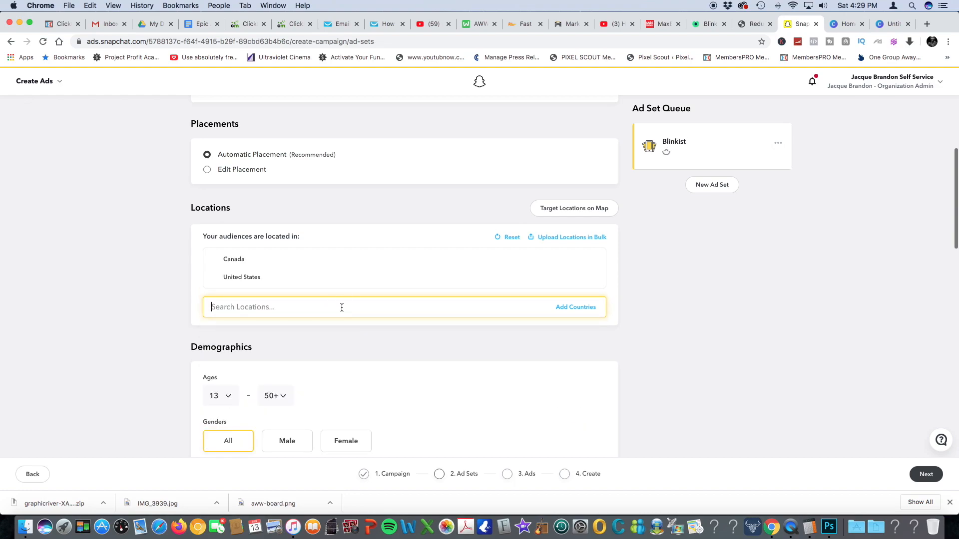
type("austr")
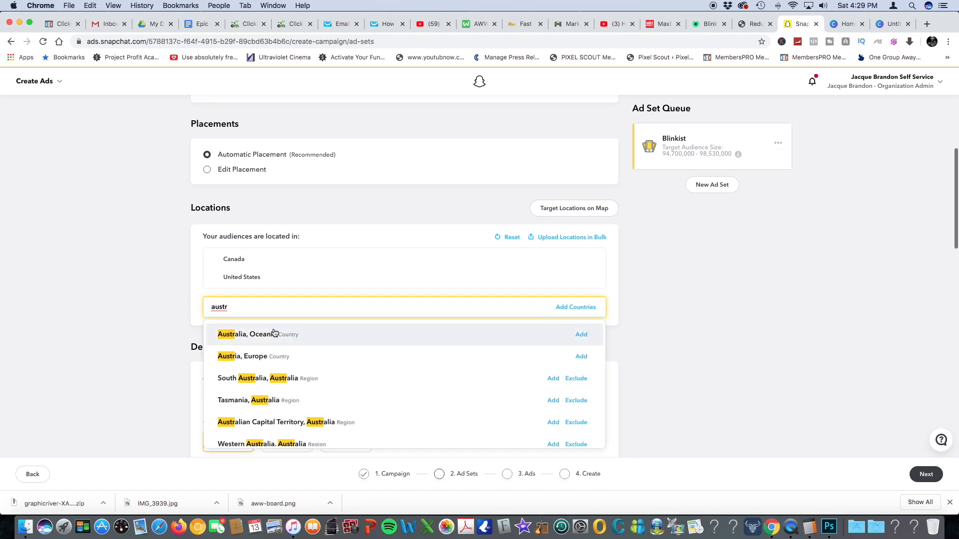
left_click(307, 336)
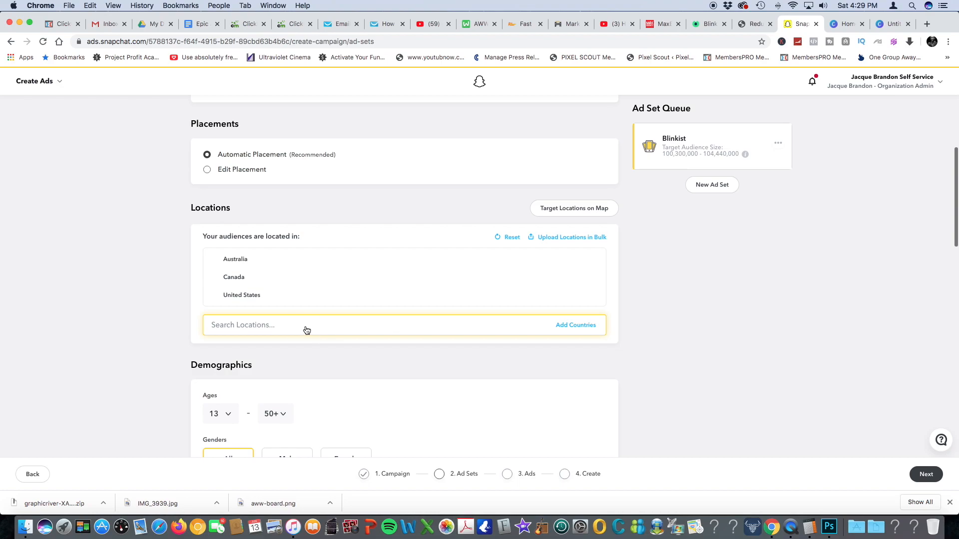
Step: Add New Zealand and the United Kingdom to the ad set's audience locations
type("new zaelan")
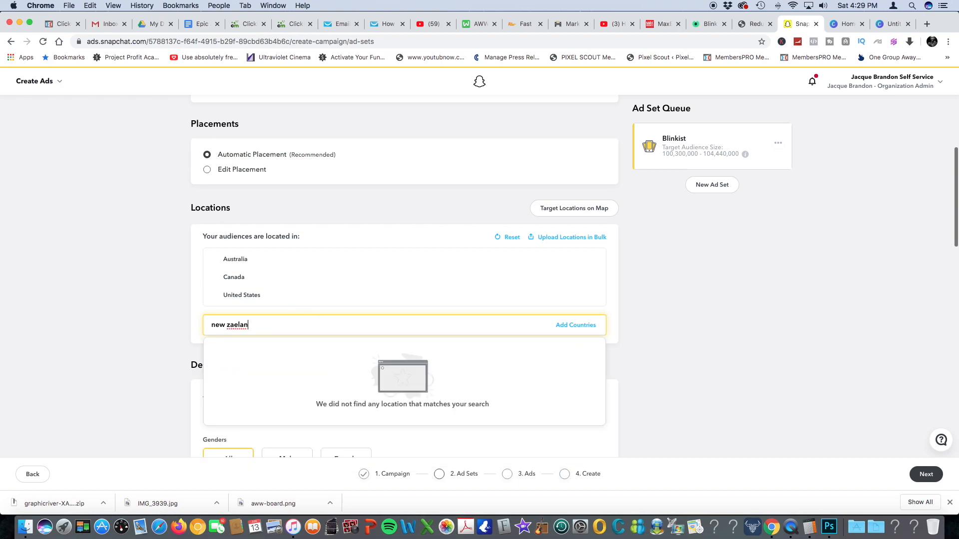
key("BackSpace")
key("BackSpace")
type("eal")
left_click(252, 350)
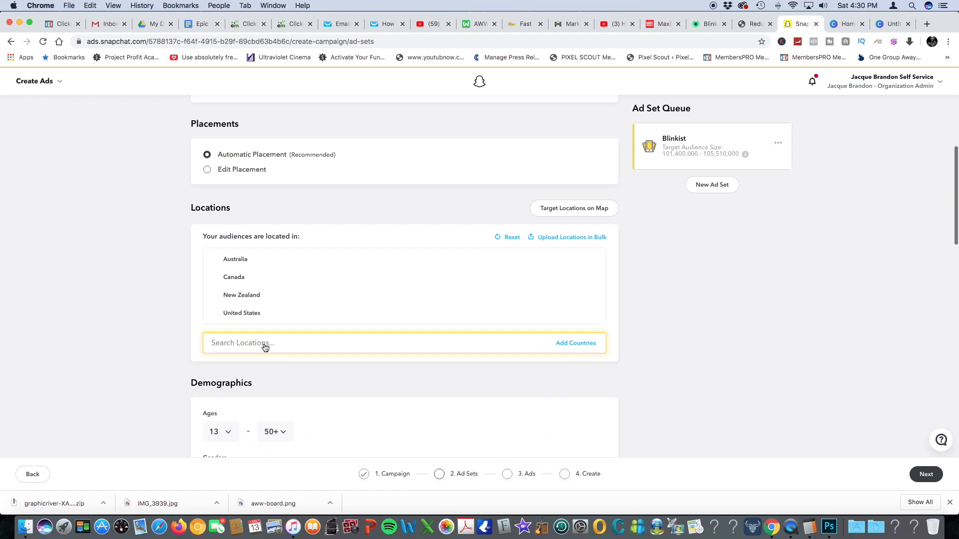
type("unite")
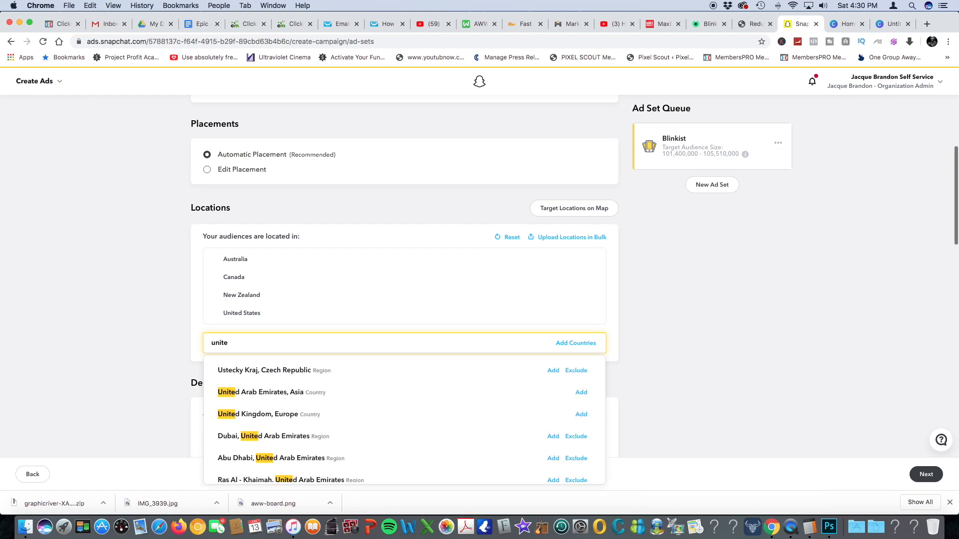
left_click(280, 414)
left_click(182, 293)
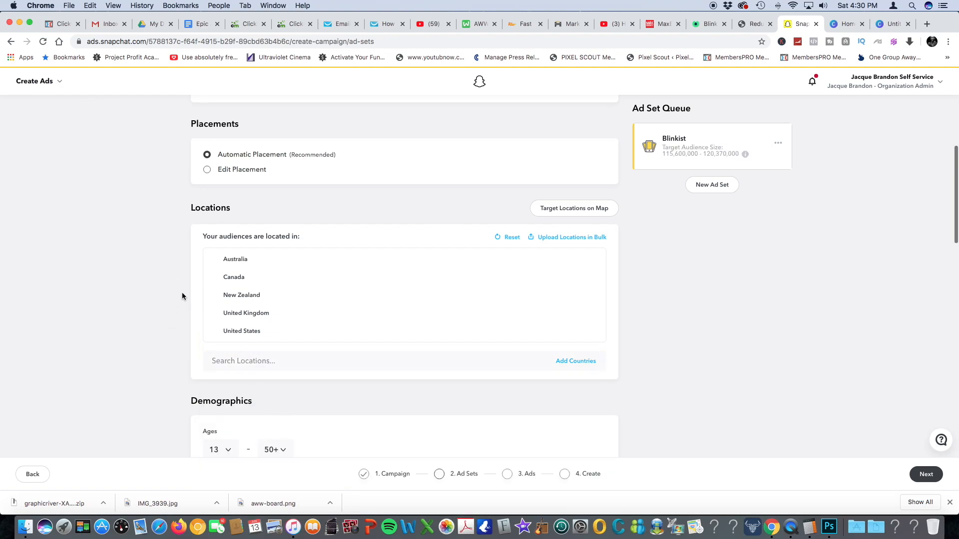
Step: Set the minimum audience age to 18 and the audience language to English in the demographics
scroll(183, 307, "down", 5)
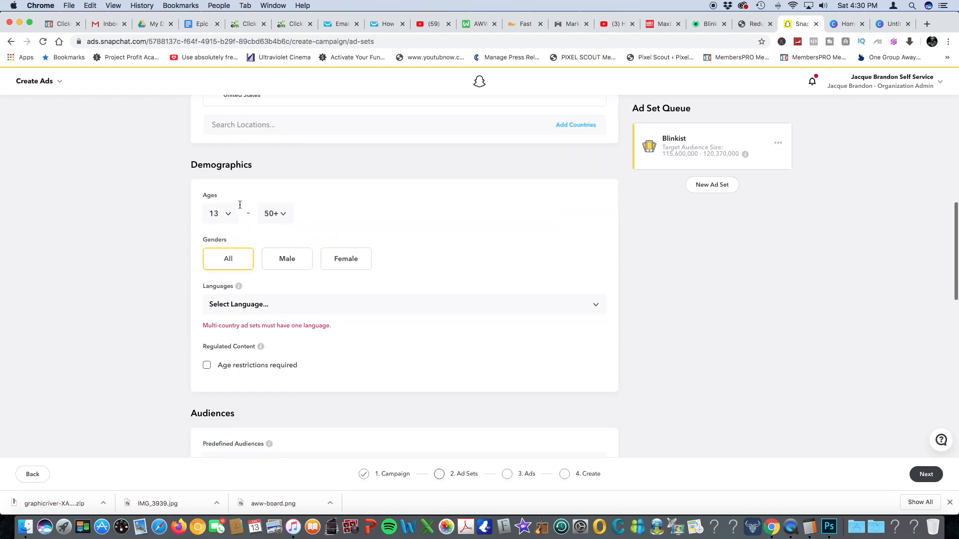
left_click(233, 213)
scroll(222, 323, "down", 2)
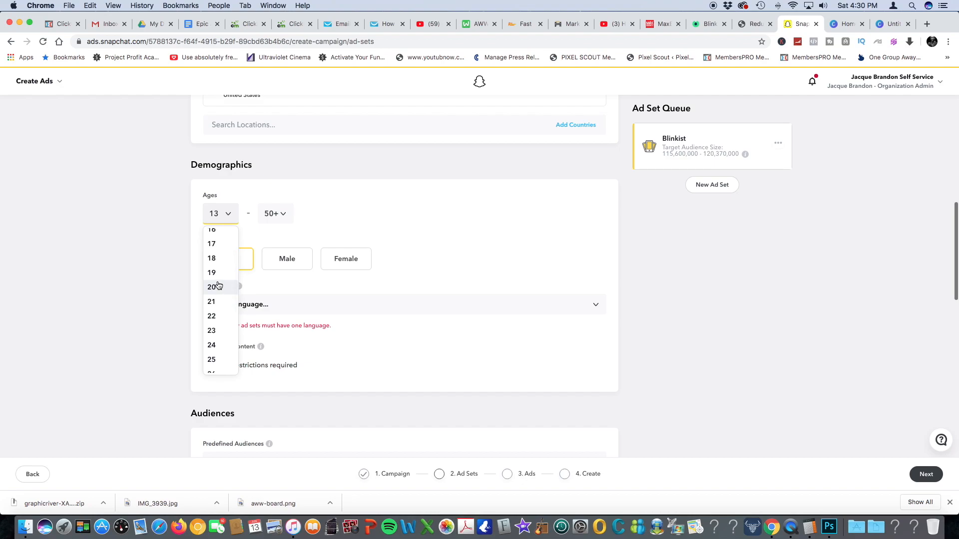
scroll(218, 276, "down", 1)
left_click(219, 272)
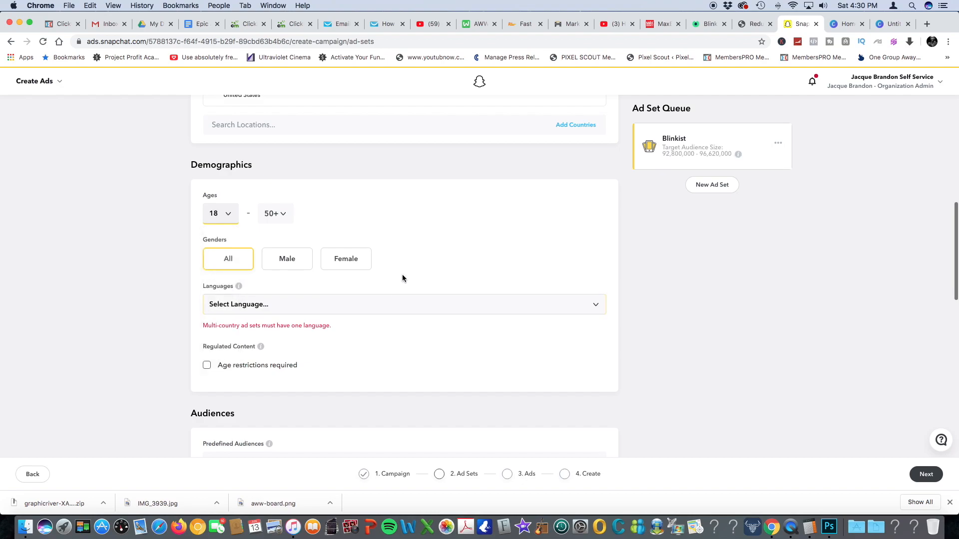
scroll(413, 268, "down", 1)
left_click(463, 290)
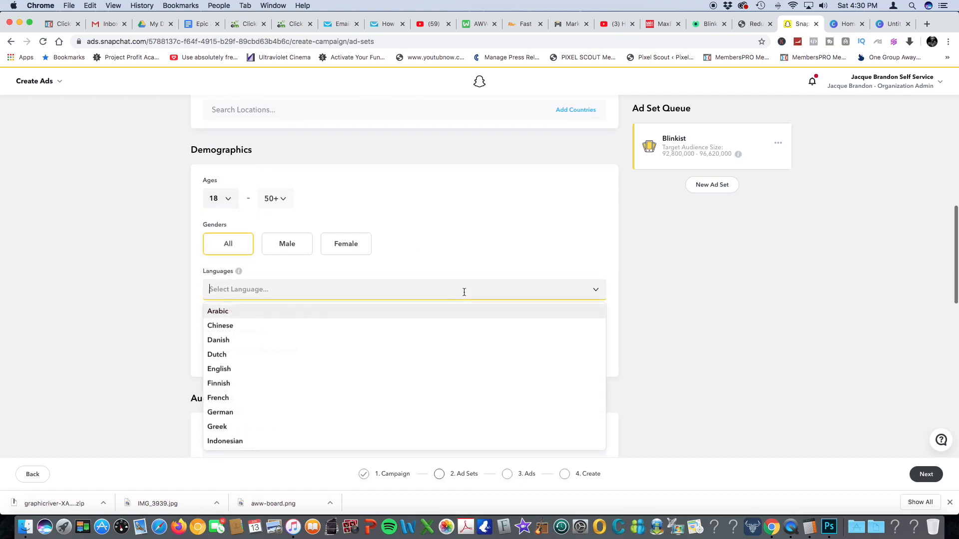
left_click(404, 370)
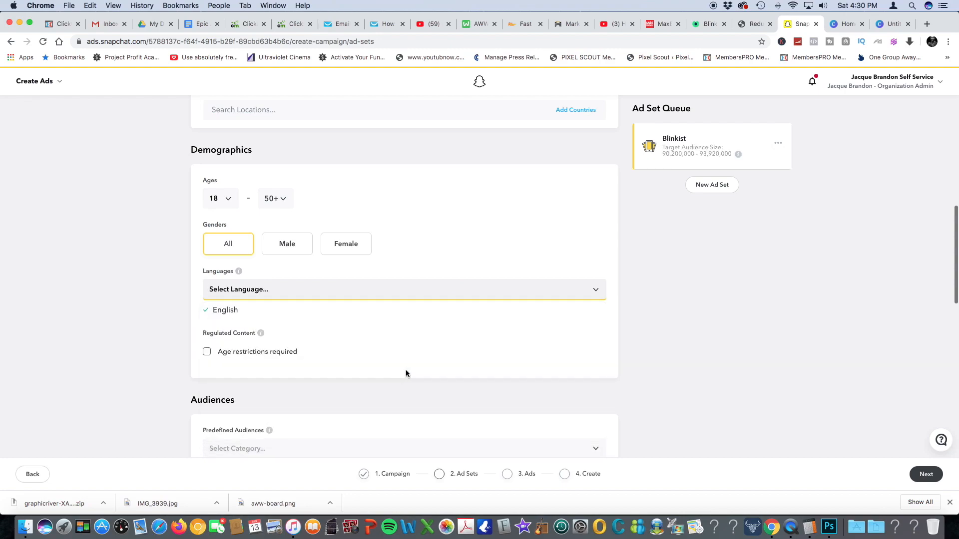
Step: Search the predefined audiences for "avi" and look over the featured books on the Blinkist website
scroll(404, 352, "down", 3)
scroll(413, 355, "down", 3)
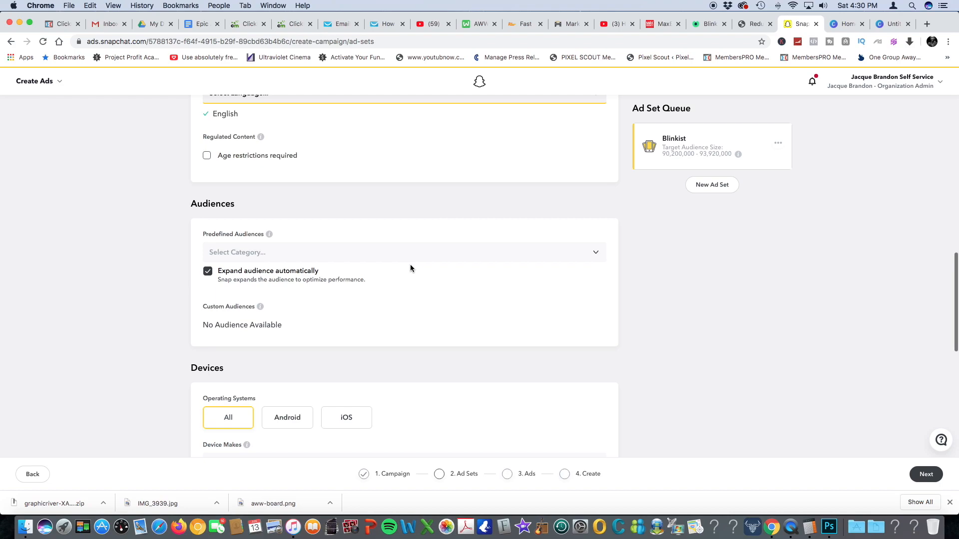
left_click(406, 251)
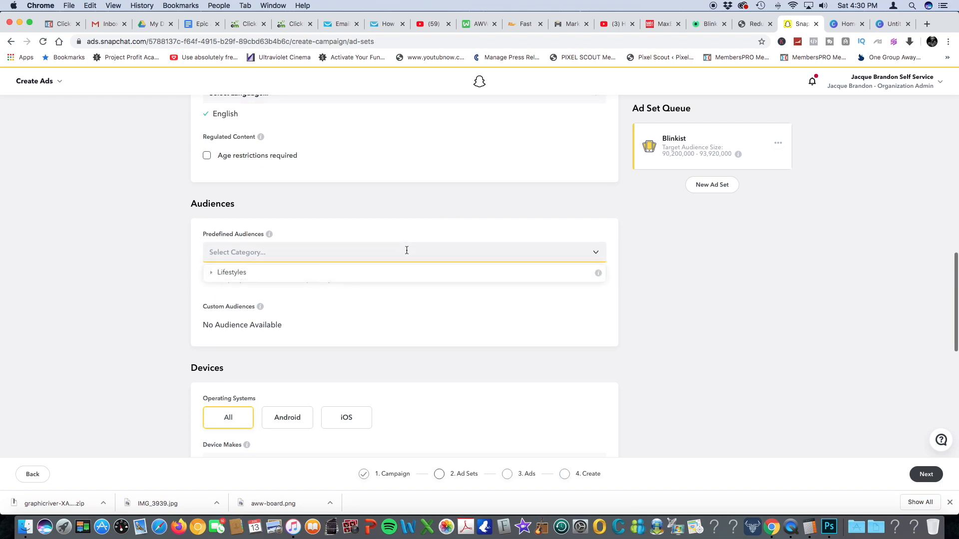
type("avi")
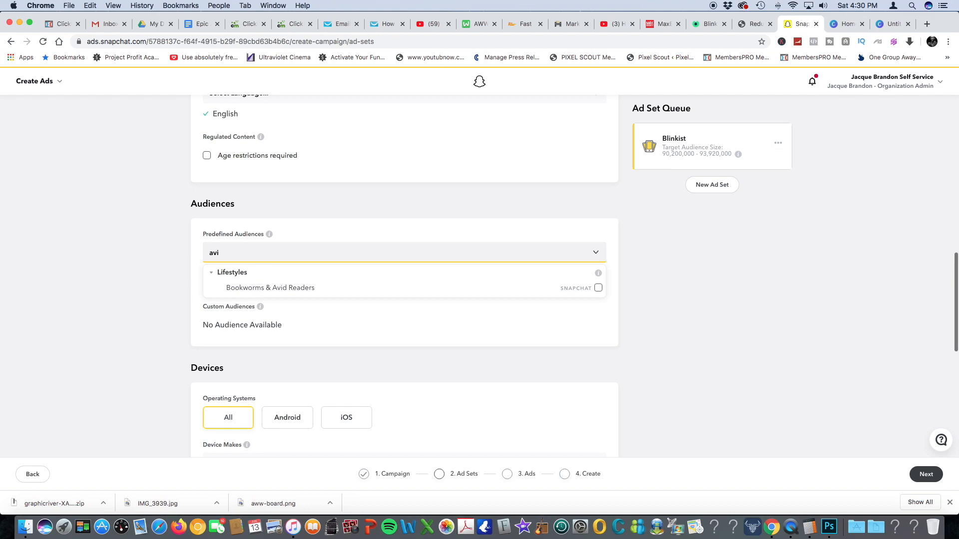
left_click(315, 287)
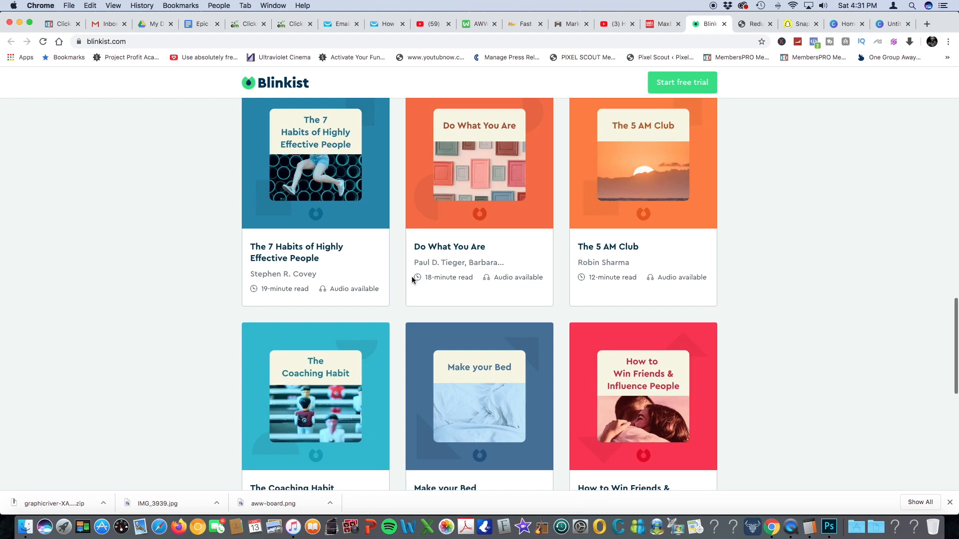
scroll(412, 278, "down", 1)
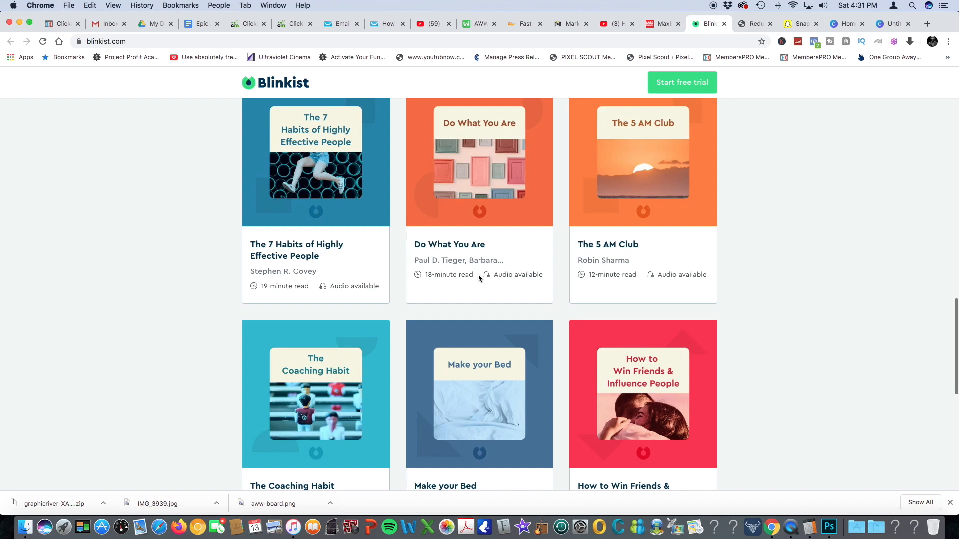
scroll(575, 333, "down", 3)
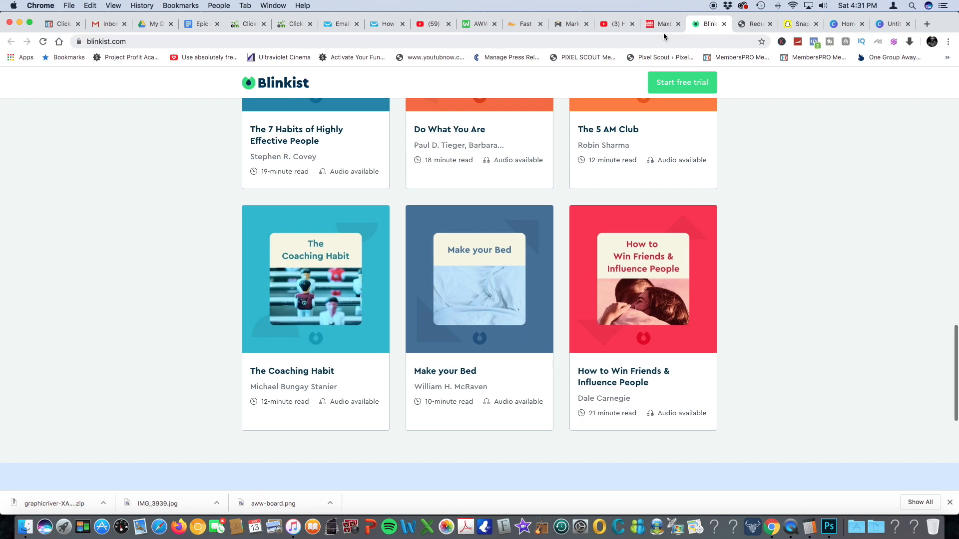
Step: Return to the Snapchat ad set and include the predefined lifestyle audience Bookworms & Avid Readers
left_click(799, 23)
left_click(317, 289)
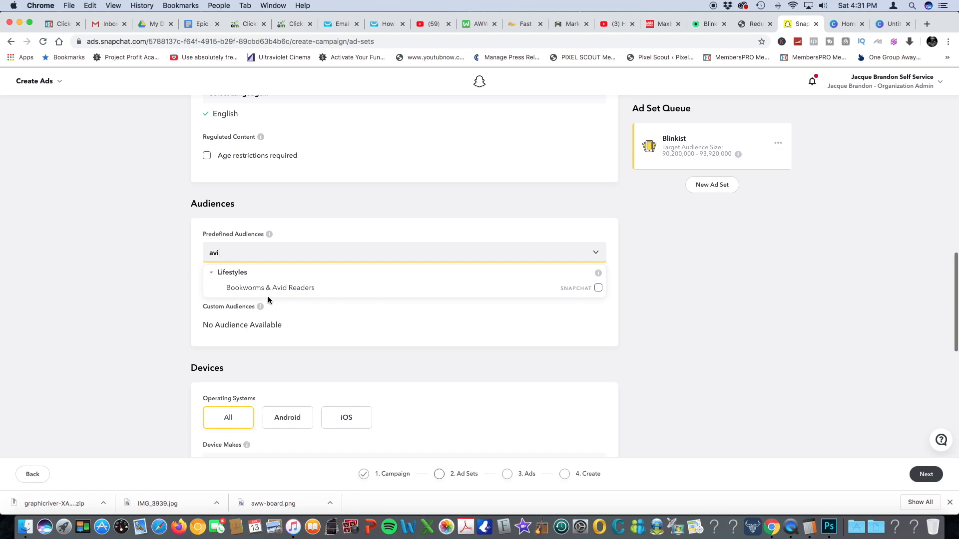
left_click(598, 288)
left_click(643, 309)
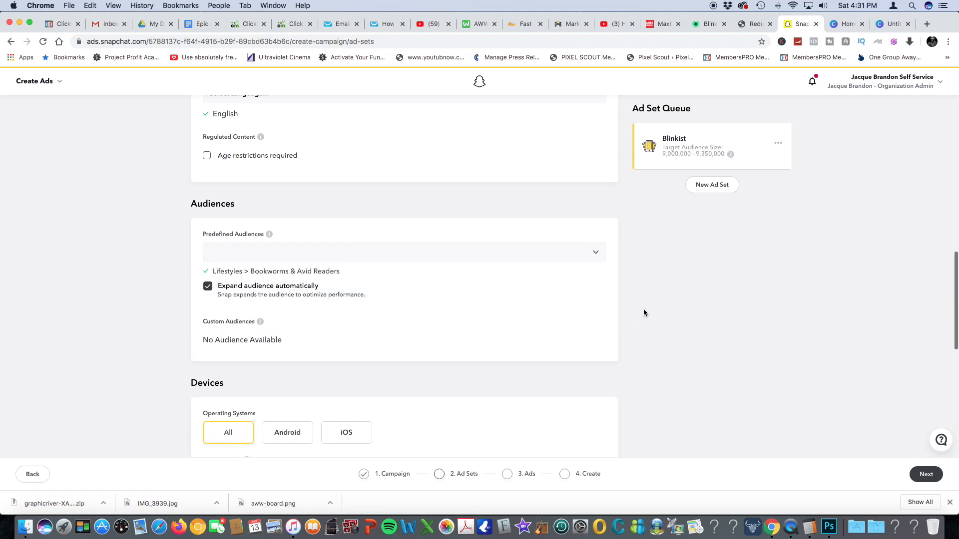
Step: Search the predefined audiences for "online" and include Online Shoppers from the Shoppers lifestyle group
left_click(566, 251)
type("avi")
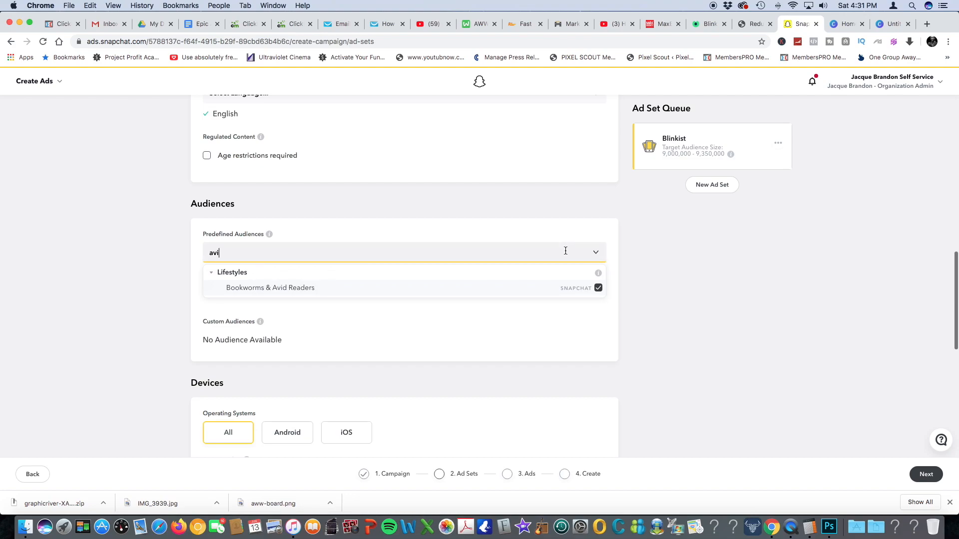
key("BackSpace")
key("BackSpace")
key("BackSpace")
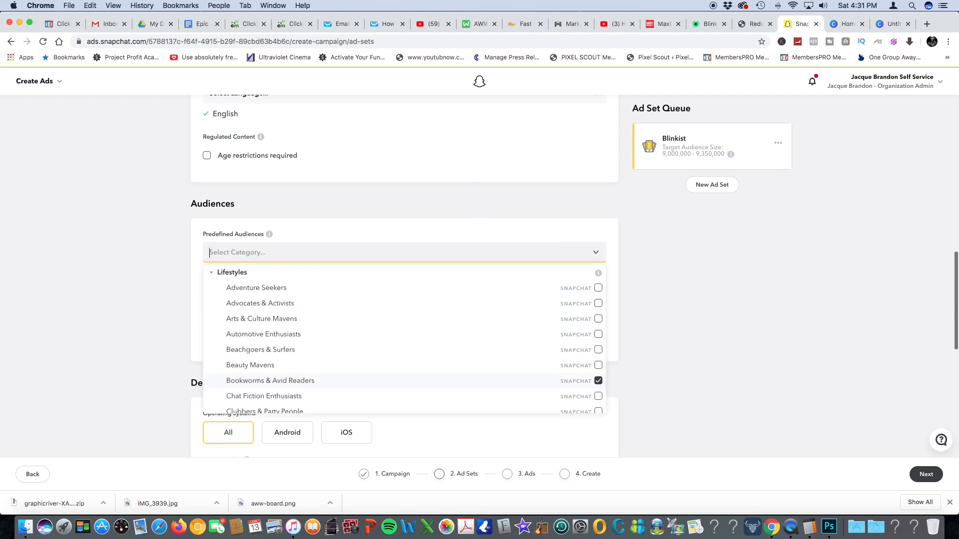
type("online")
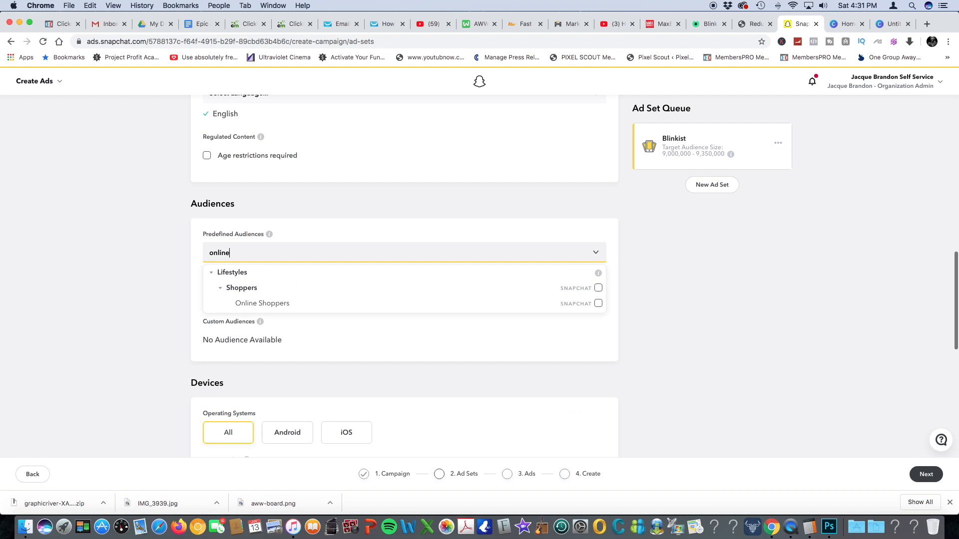
left_click(598, 303)
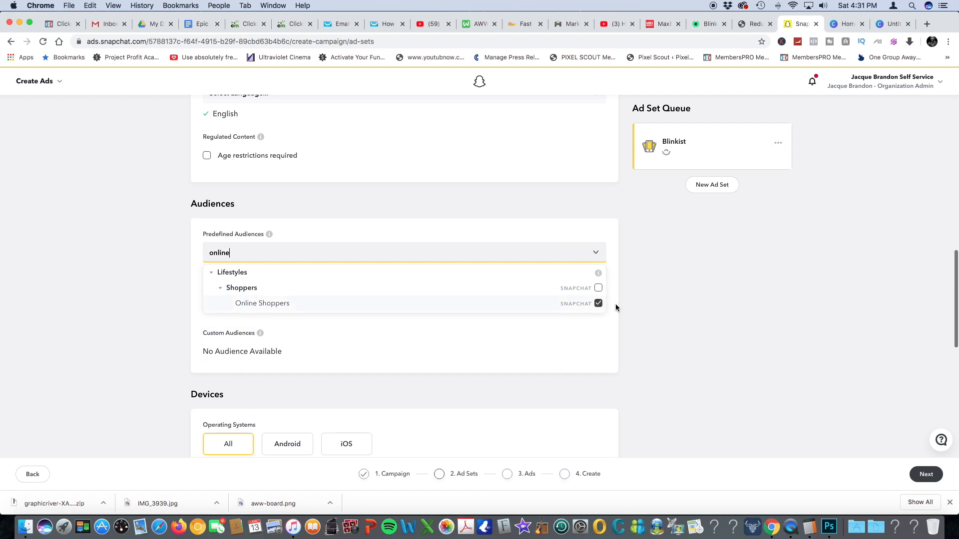
Step: Close the predefined audience list and review the ad set's details, demographics, devices, budget, goal and bid settings
left_click(627, 331)
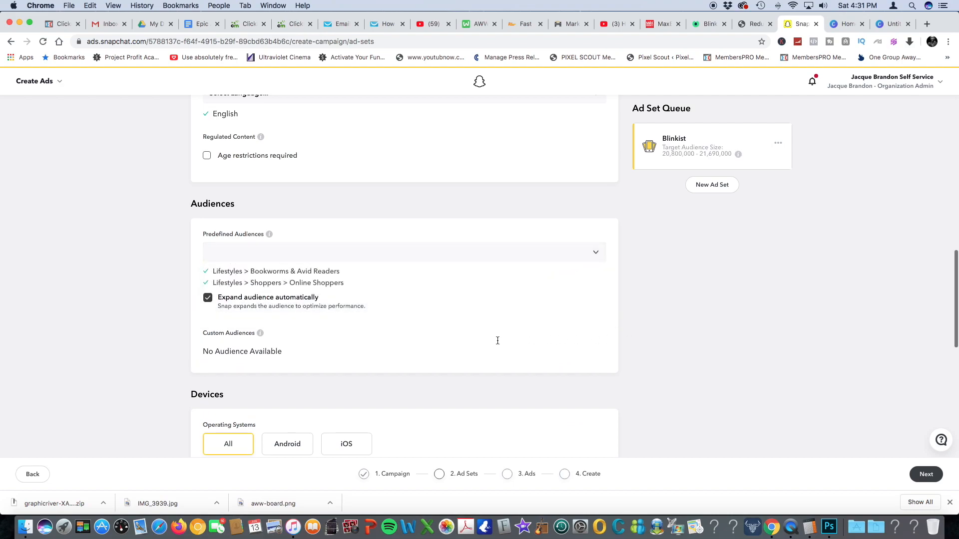
scroll(501, 340, "down", 5)
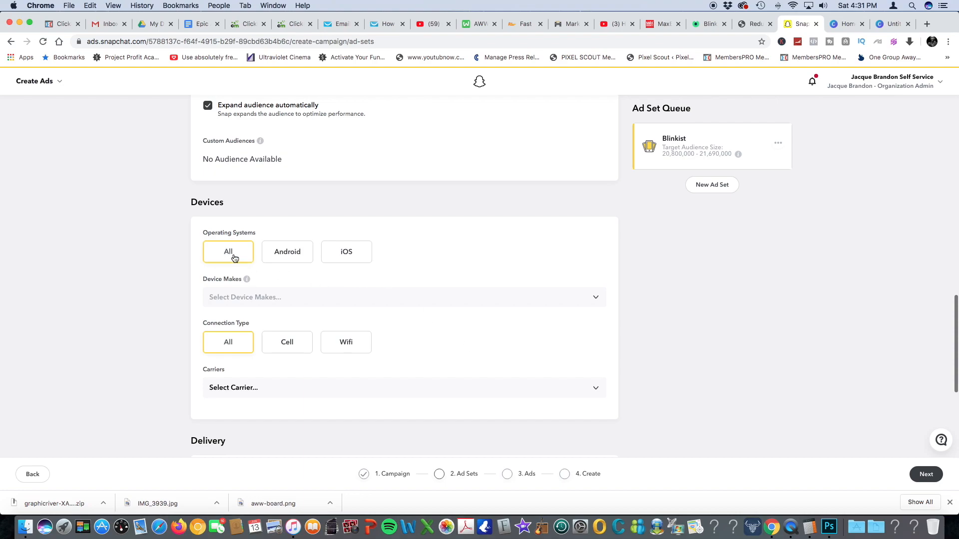
scroll(299, 351, "down", 1)
scroll(386, 361, "down", 5)
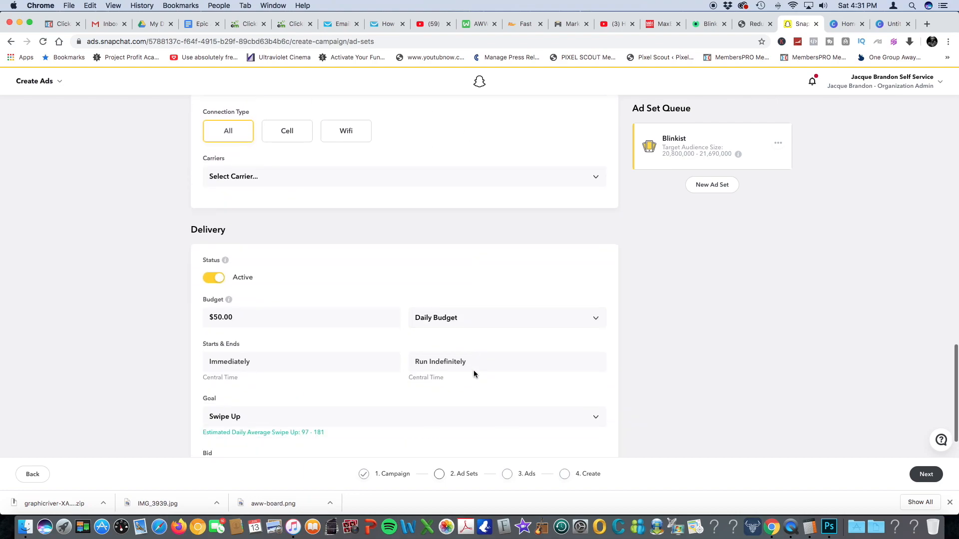
scroll(297, 314, "down", 1)
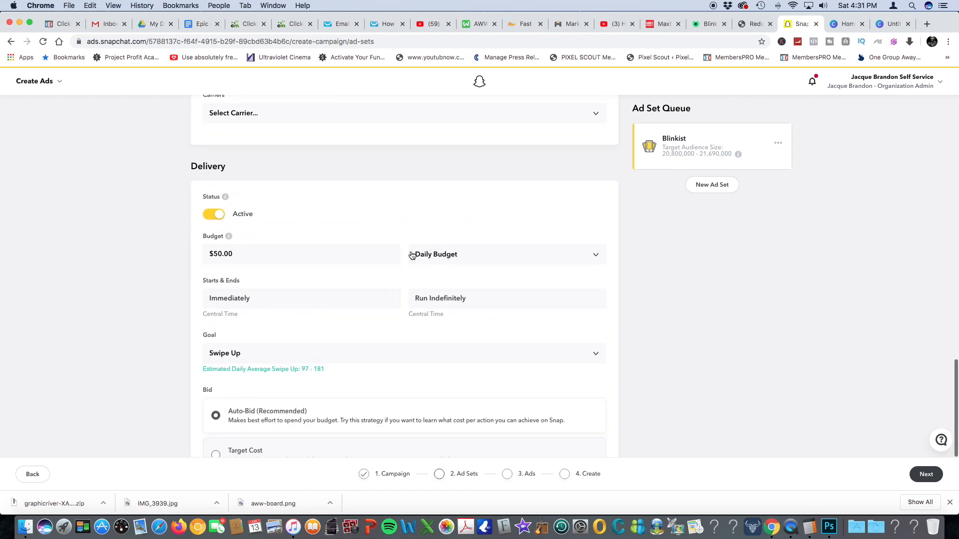
scroll(303, 310, "down", 3)
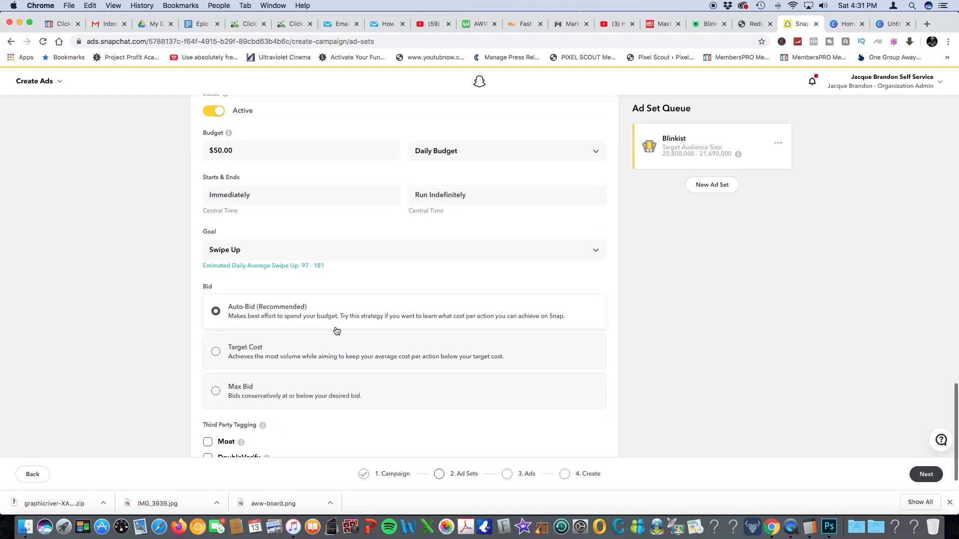
scroll(334, 332, "down", 1)
scroll(424, 361, "up", 15)
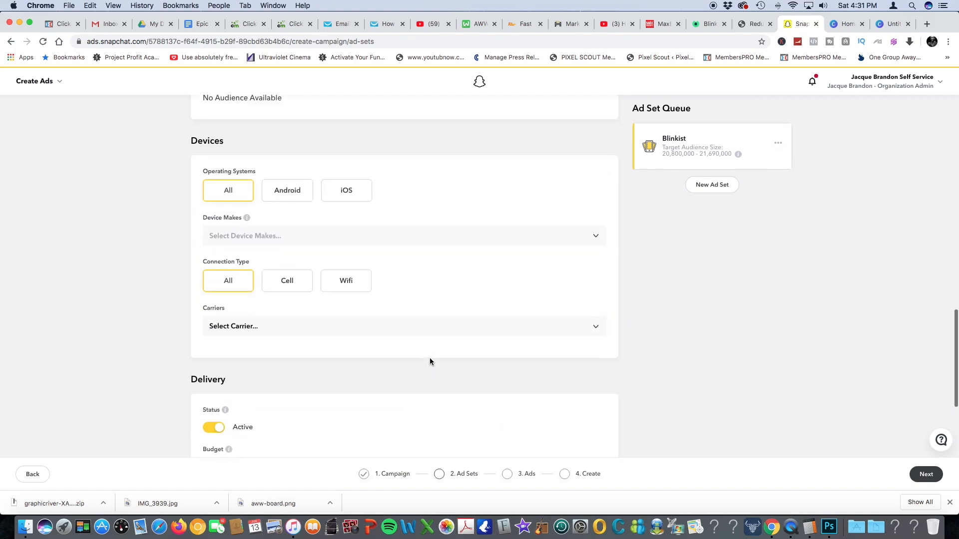
scroll(418, 330, "up", 10)
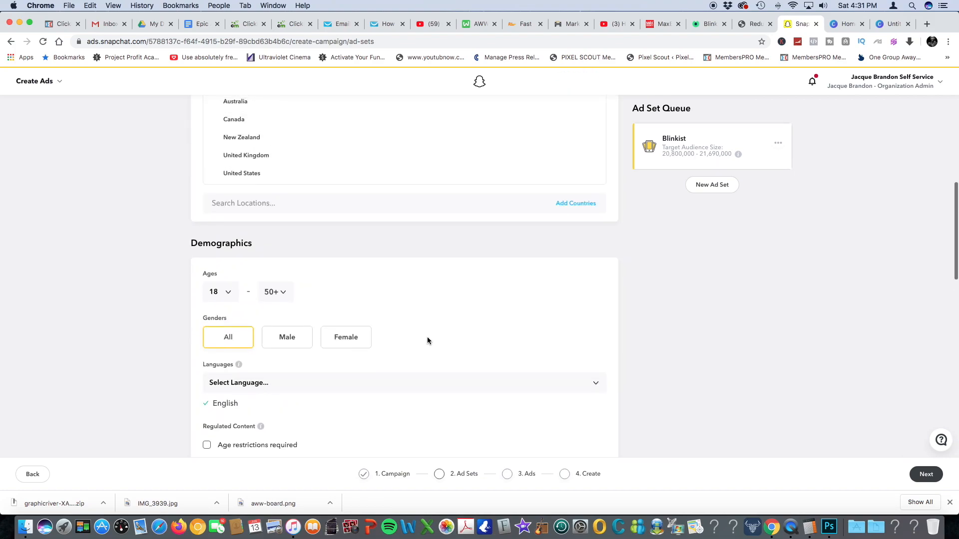
scroll(423, 341, "up", 3)
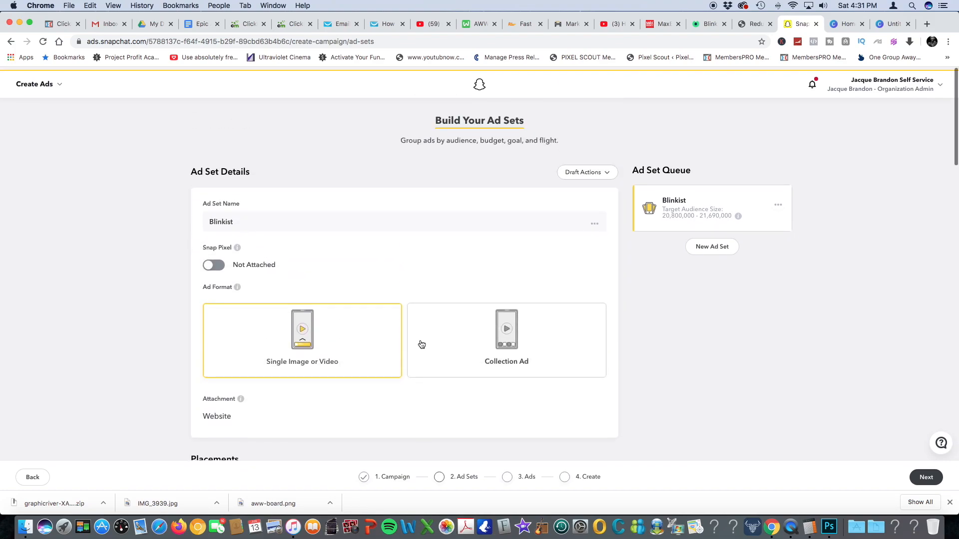
scroll(421, 344, "down", 10)
scroll(421, 351, "down", 15)
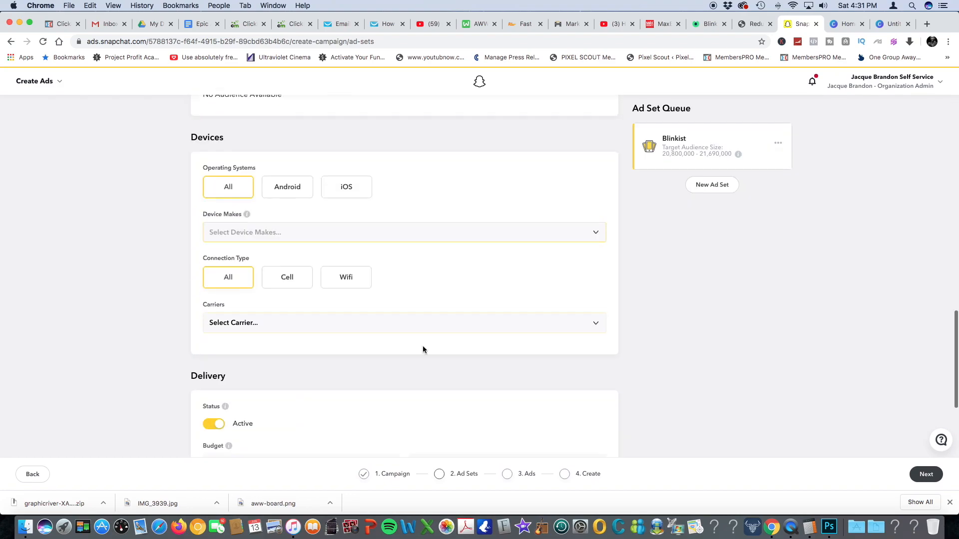
Step: Proceed to the ad-building stage and name the ad Blinkist
left_click(922, 477)
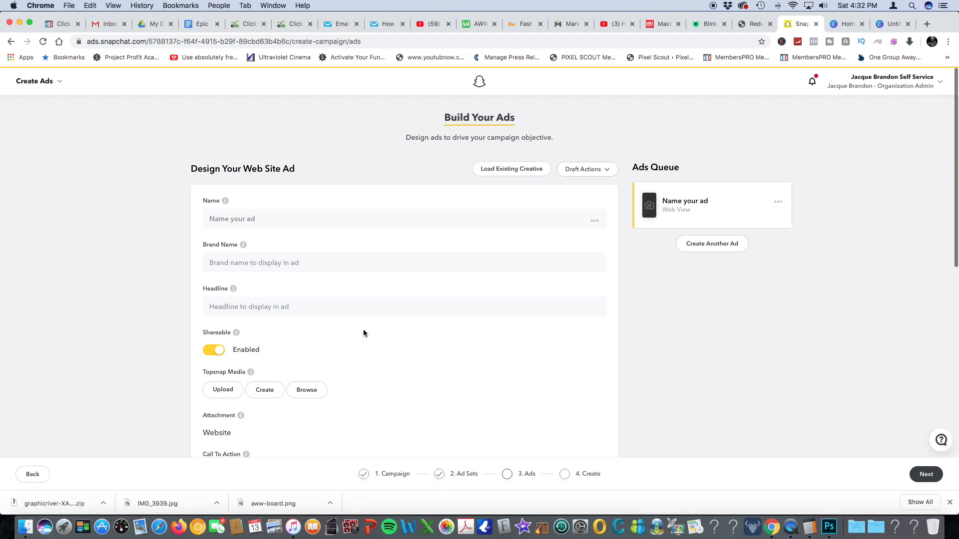
left_click(268, 220)
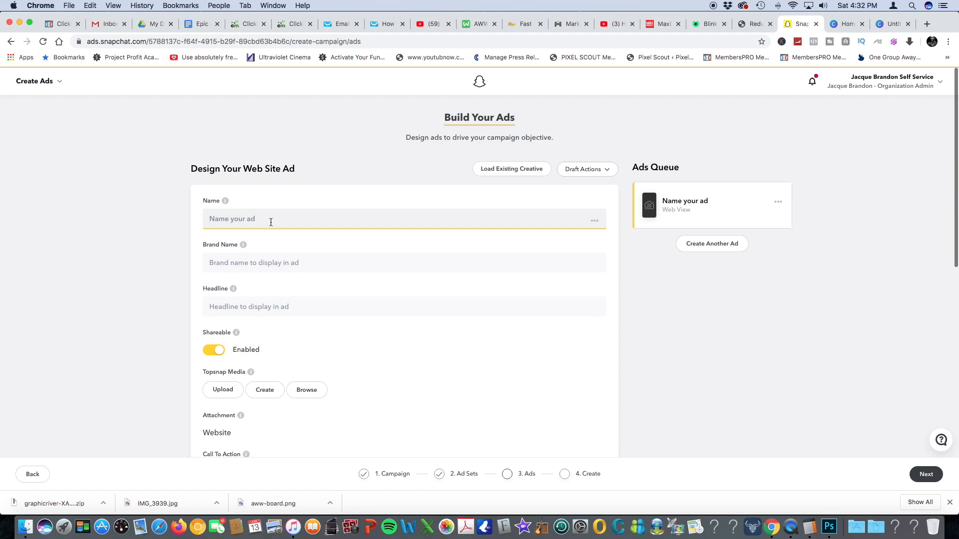
type("Blibki")
key("BackSpace")
key("BackSpace")
key("BackSpace")
key("BackSpace")
type("nki")
Step: Enter Blinkist as the brand name to display in the ad
left_click(329, 264)
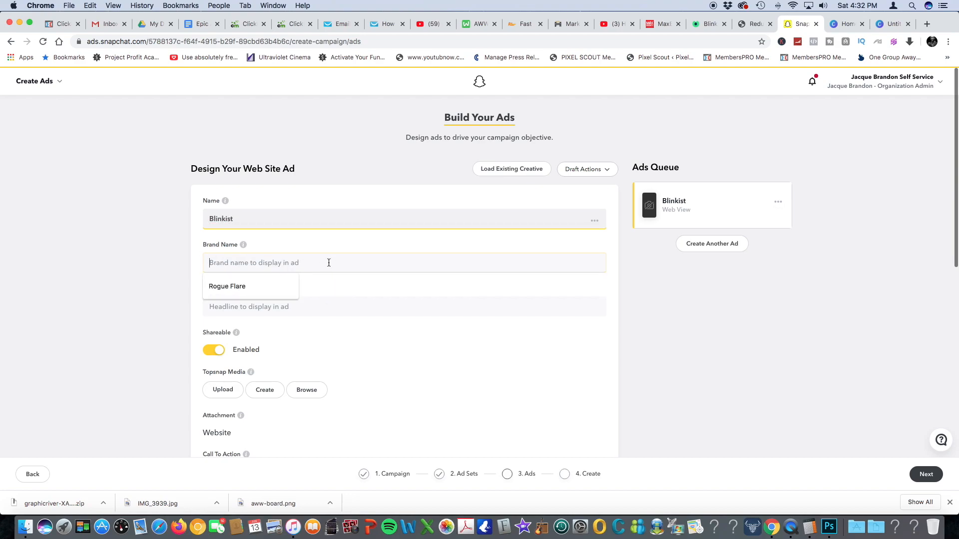
type("Blibnk")
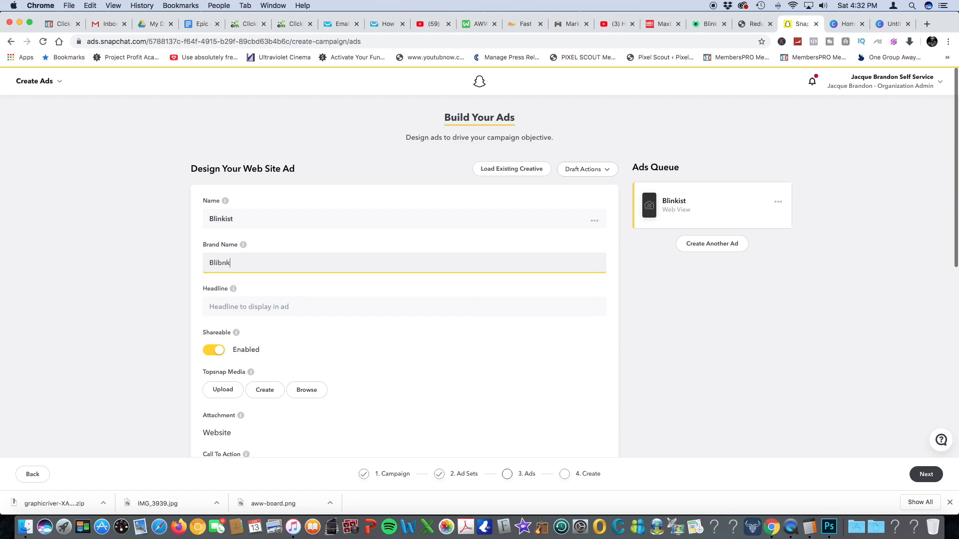
type("i")
key("BackSpace")
key("BackSpace")
key("BackSpace")
key("BackSpace")
type("nk")
left_click_drag(239, 265, 206, 264)
Step: Look over the opening section of the Blinkist home page and return to the Snapchat ad form
left_click(706, 26)
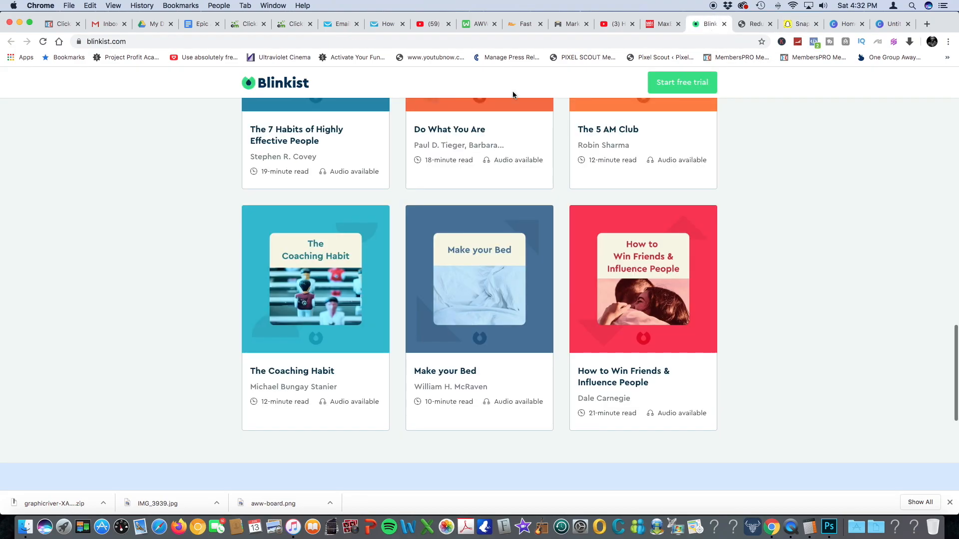
scroll(220, 94, "up", 15)
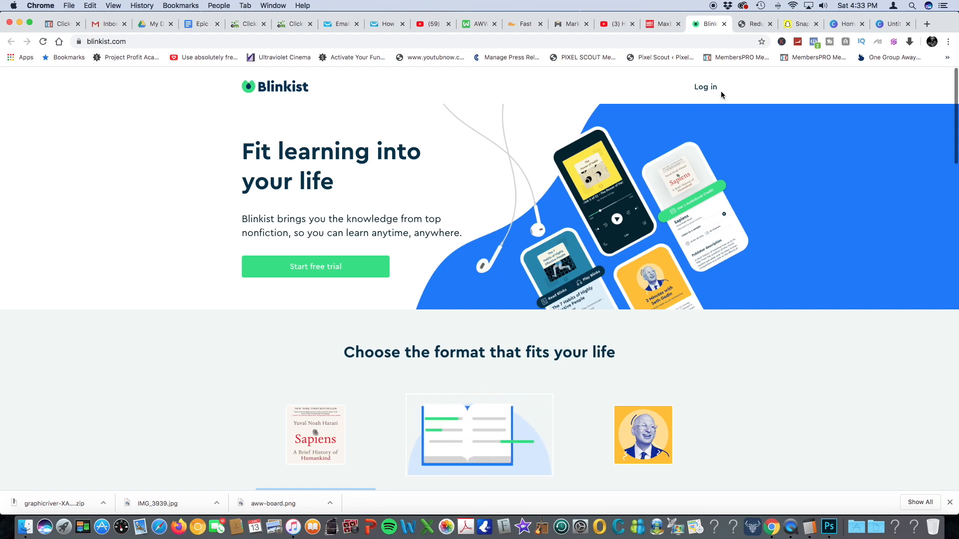
left_click(798, 24)
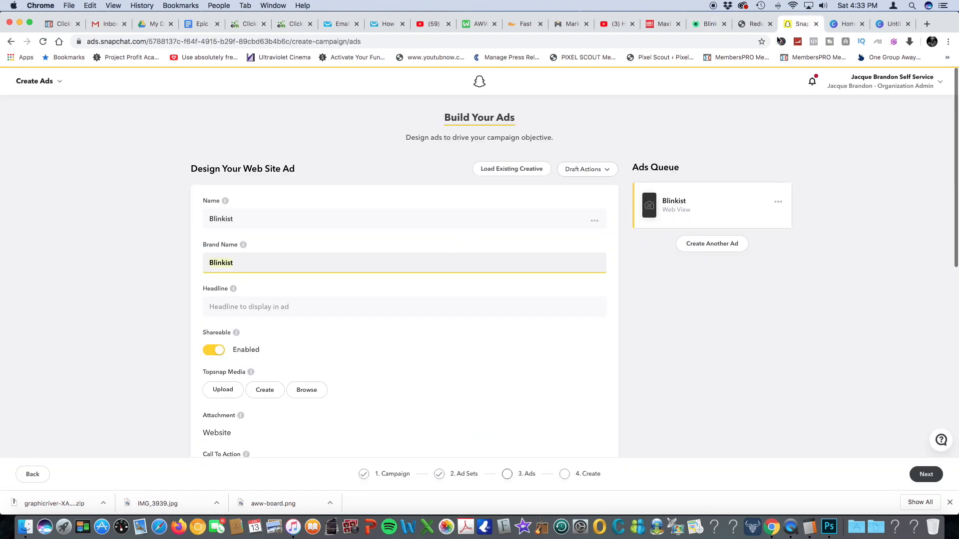
left_click(238, 265)
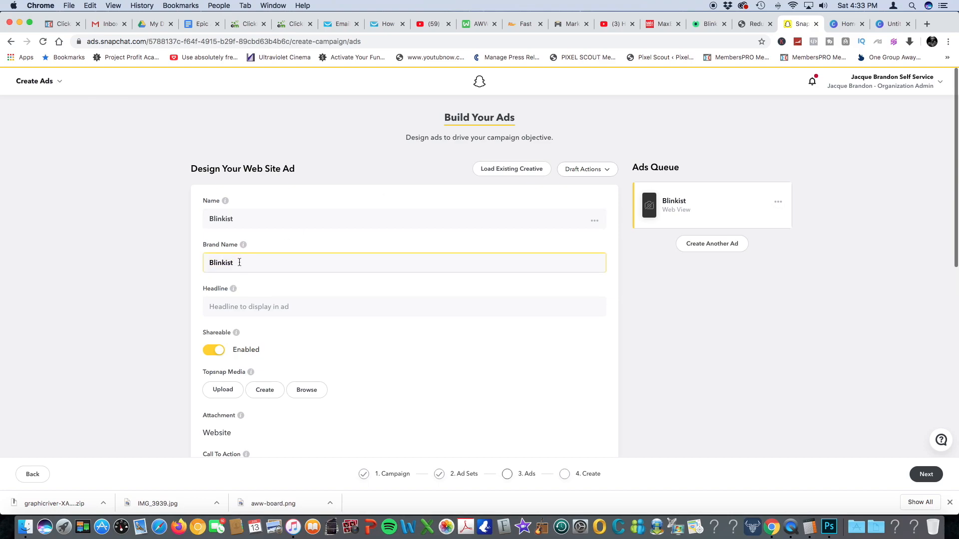
Step: Copy the slogan "Fit learning into your life" from the Blinkist home page into the Snapchat ad's headline
left_click(705, 25)
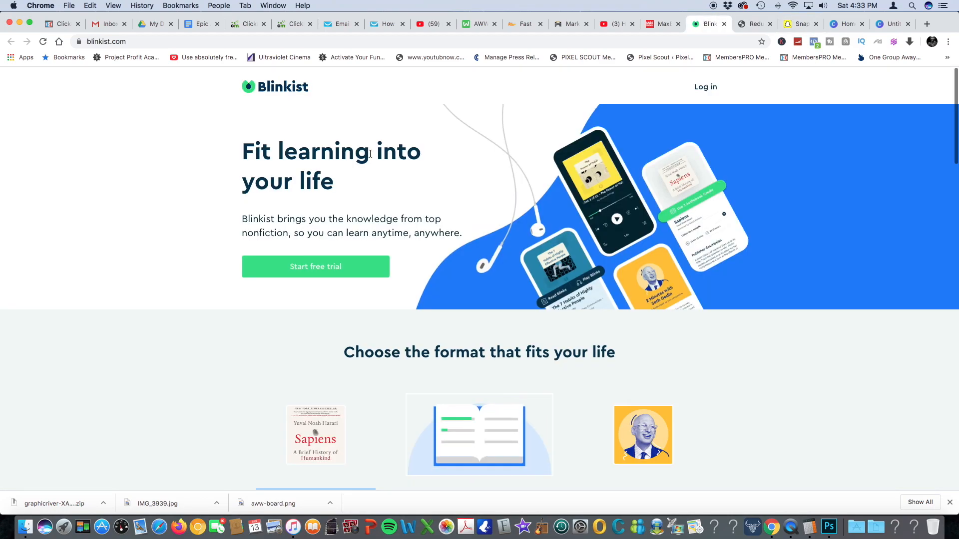
left_click_drag(332, 179, 246, 152)
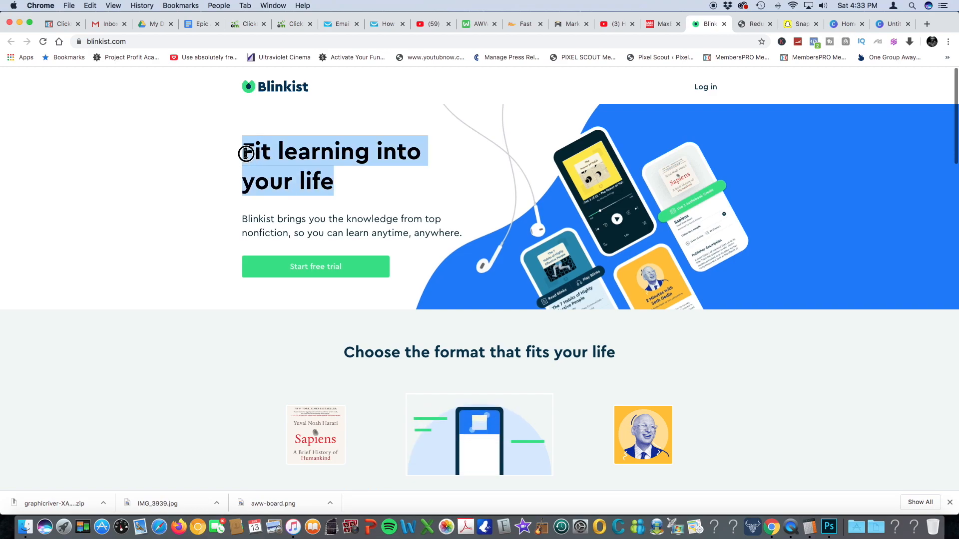
key("super+c")
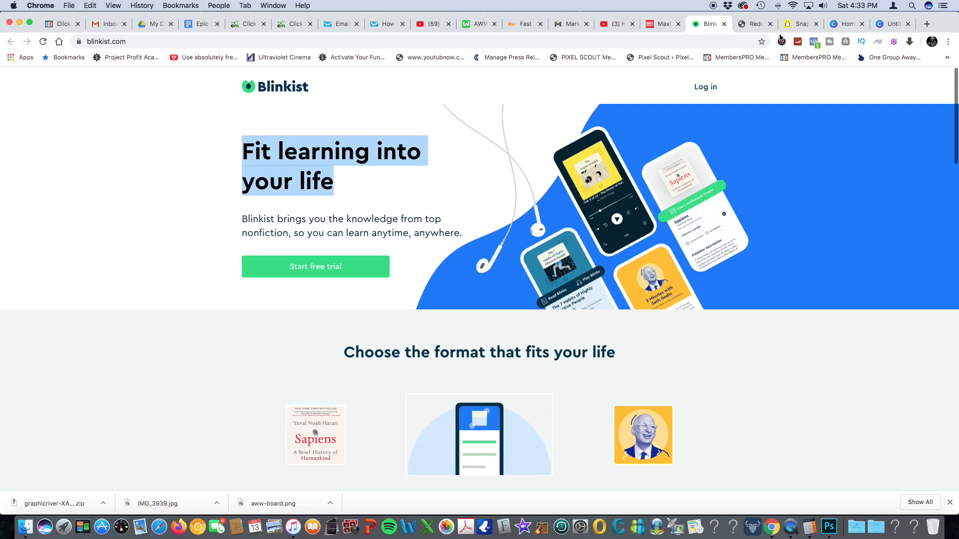
left_click(795, 24)
left_click(226, 308)
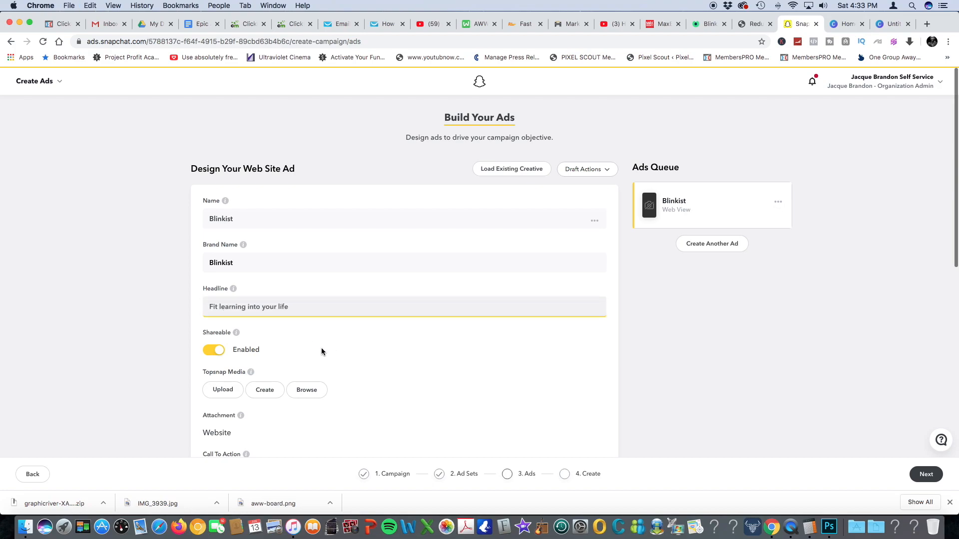
Step: Set the ad's call to action to Sign Up
scroll(315, 346, "down", 4)
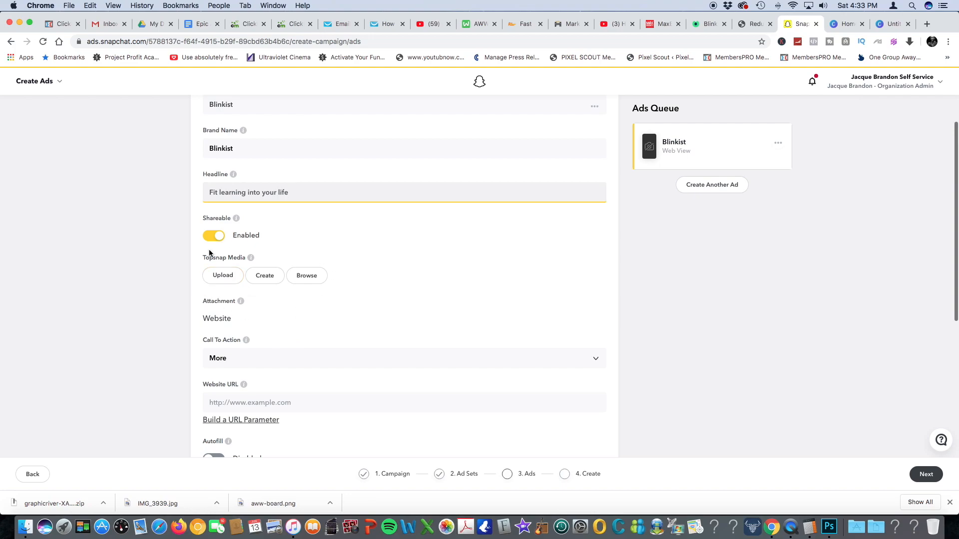
left_click(365, 362)
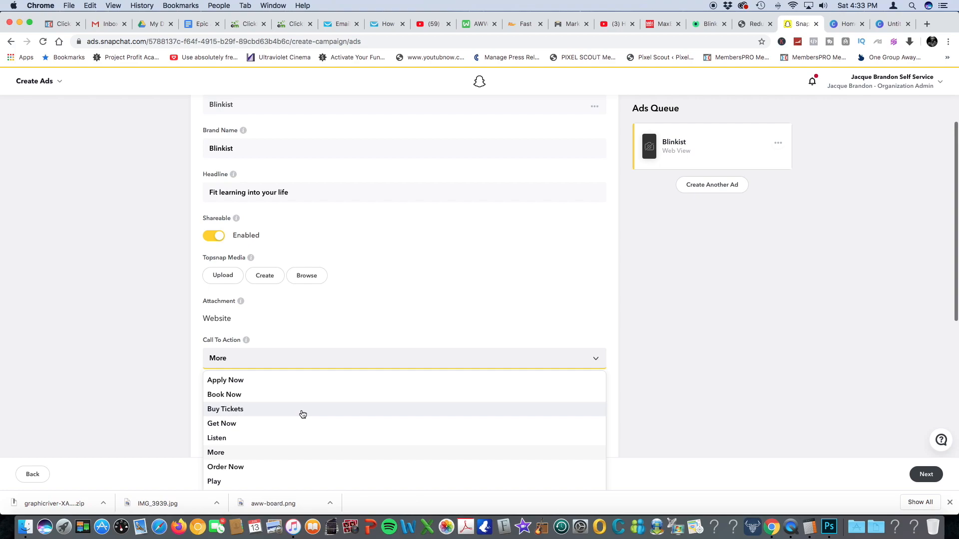
scroll(303, 414, "down", 2)
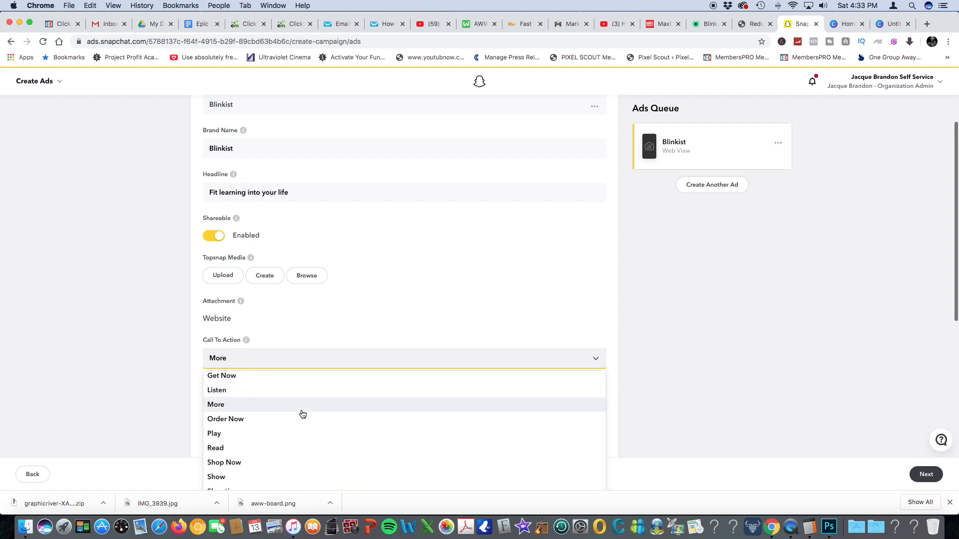
scroll(303, 414, "down", 1)
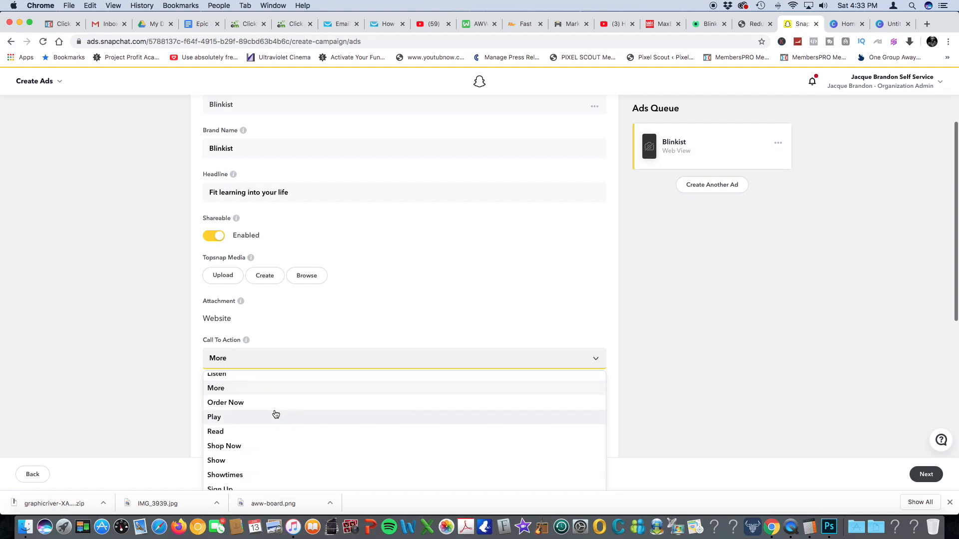
scroll(269, 411, "down", 1)
scroll(268, 408, "up", 1)
scroll(268, 409, "down", 1)
left_click(247, 483)
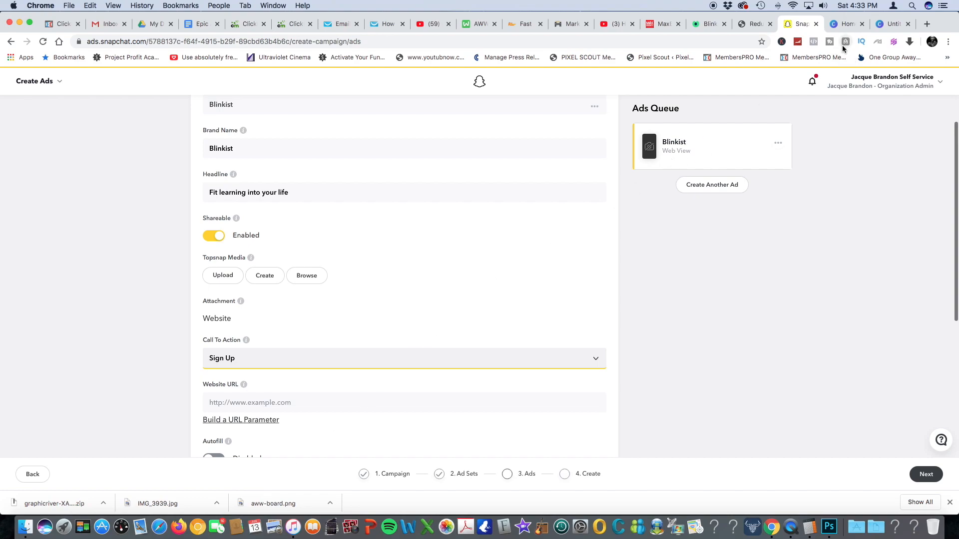
Step: Switch to Canva, leave the open design for the home page and search the templates for "snapchat"
left_click(885, 24)
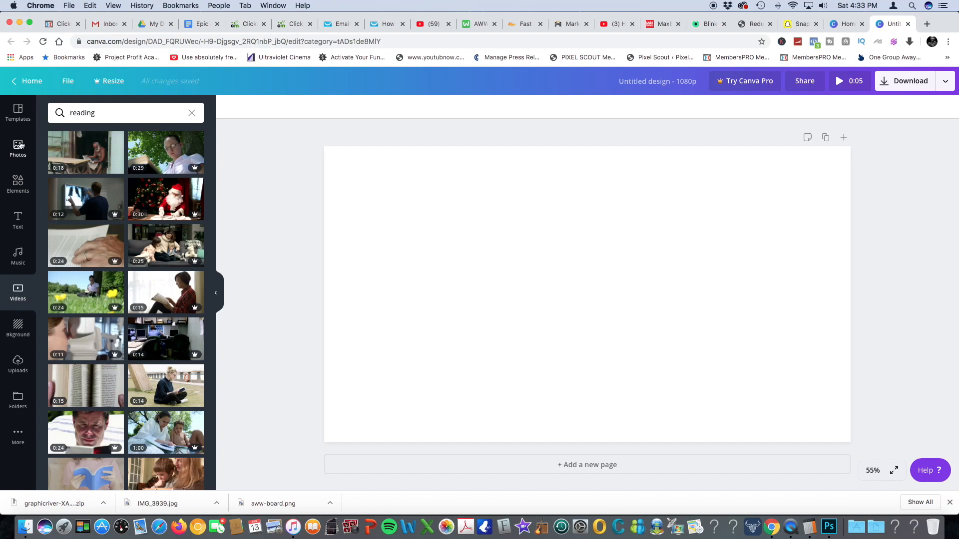
left_click(33, 93)
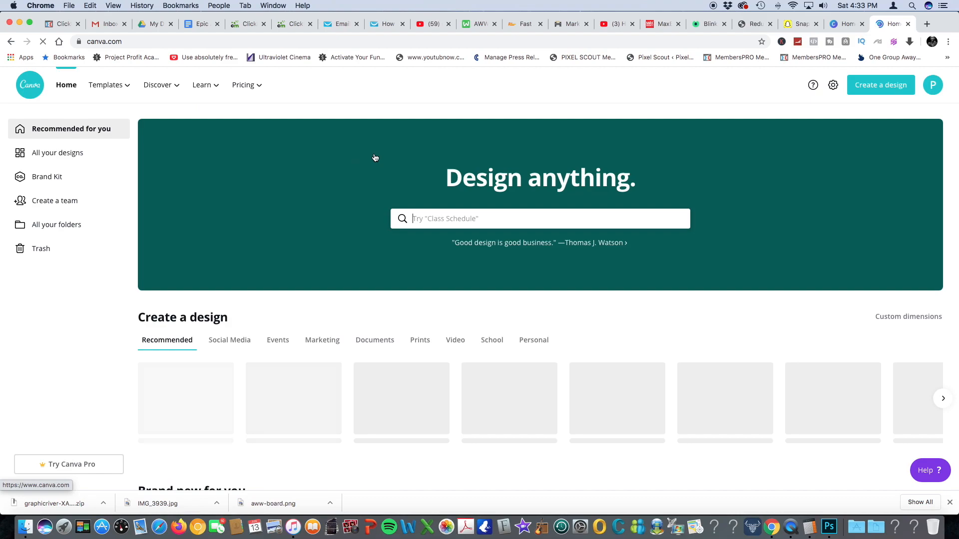
left_click(443, 219)
type("snapchat")
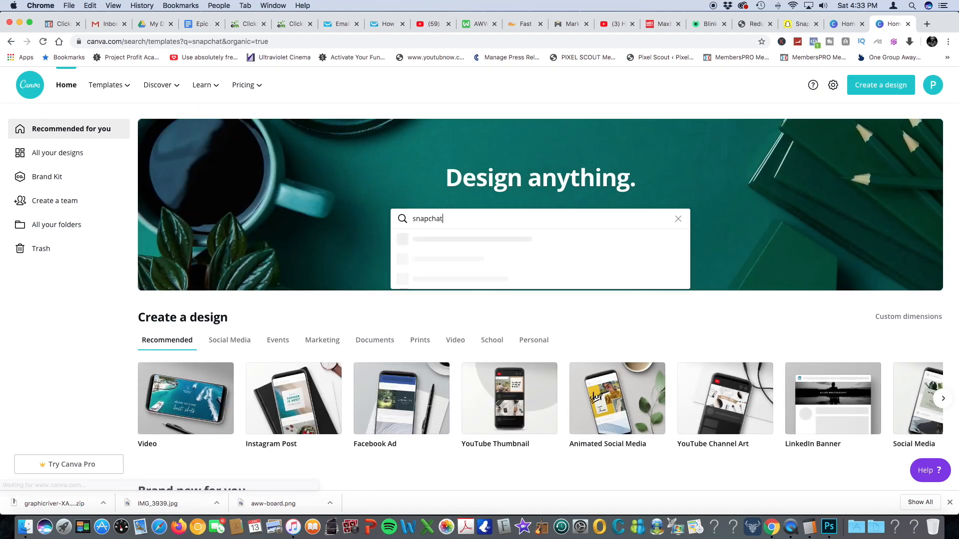
key("Return")
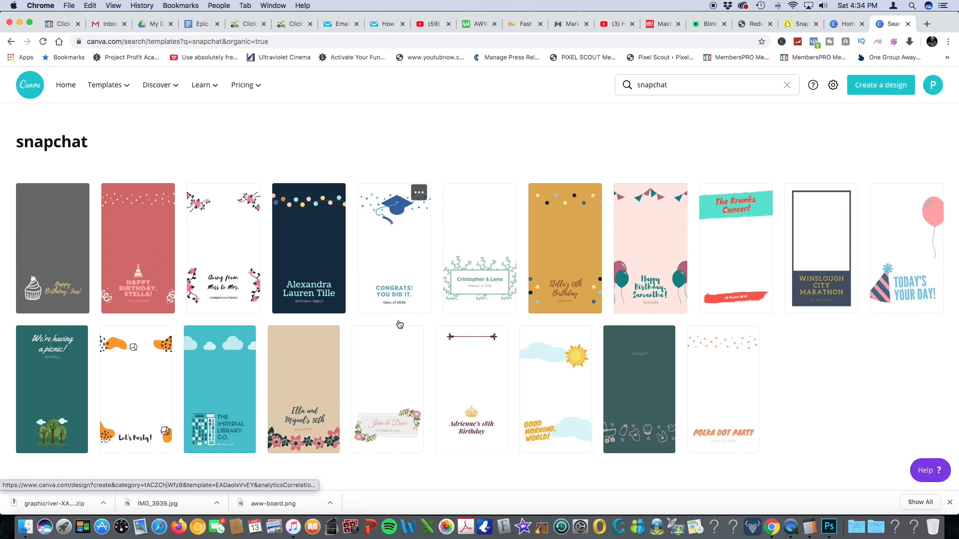
Step: Open the cream, pink and green floral border Snapchat template and delete its text and floral frame to leave a blank page
left_click(377, 382)
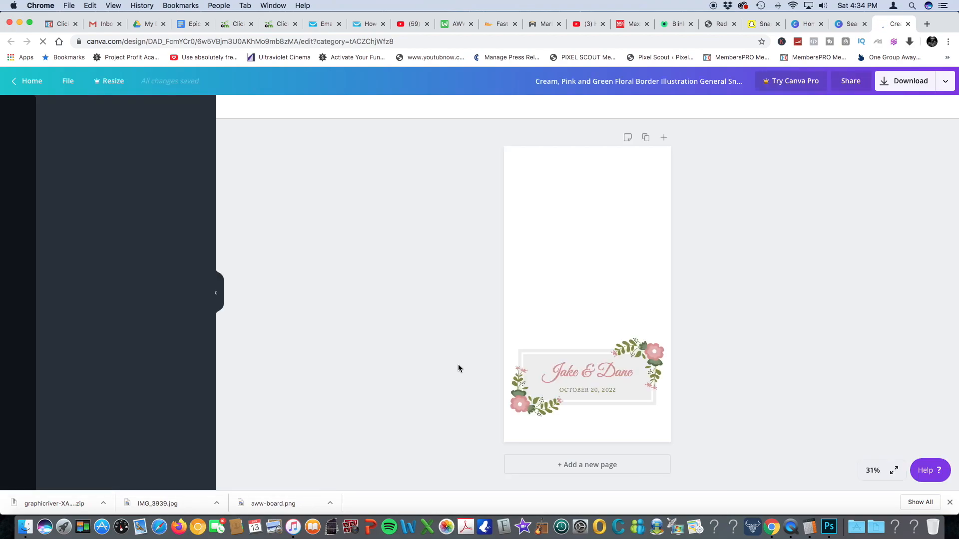
left_click(583, 381)
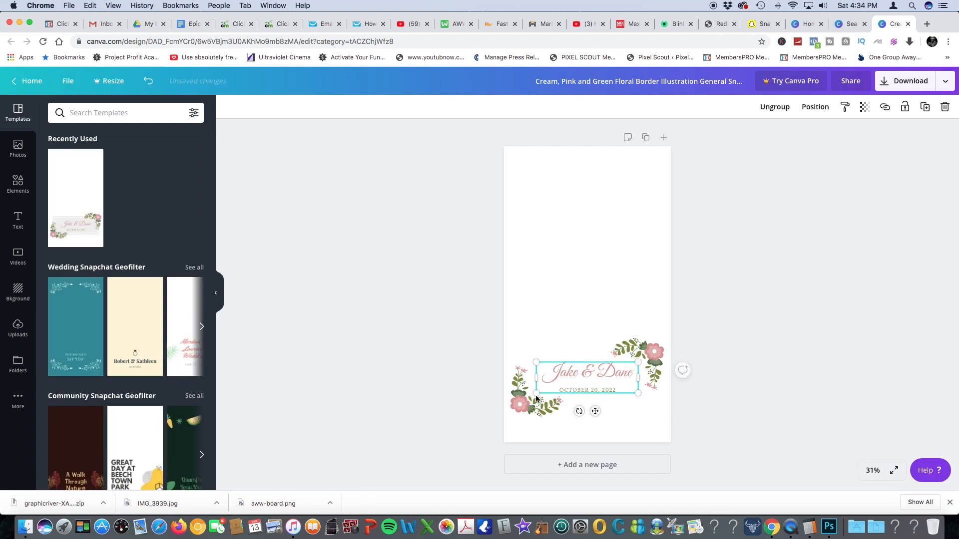
key("Delete")
left_click(624, 368)
key("Delete")
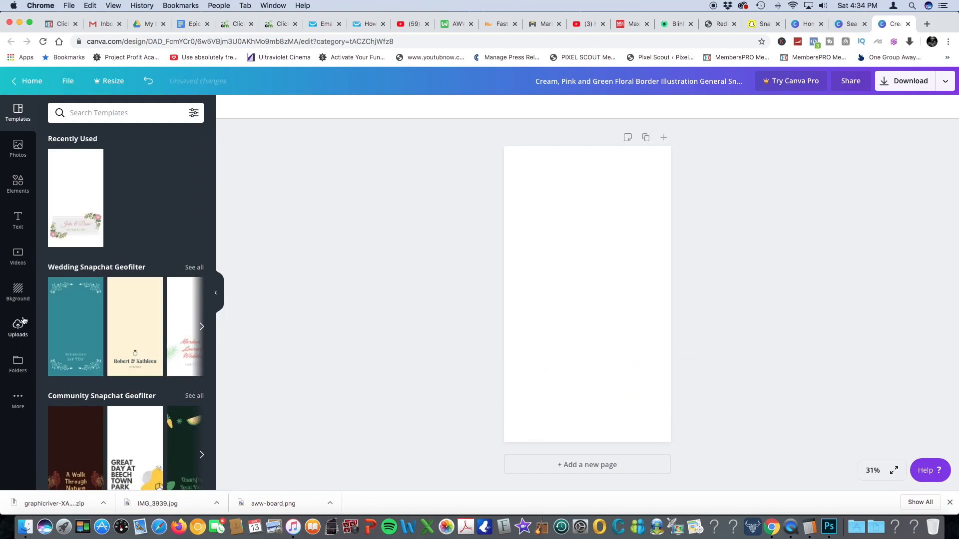
Step: Search Canva's video library for "reading"
left_click(19, 256)
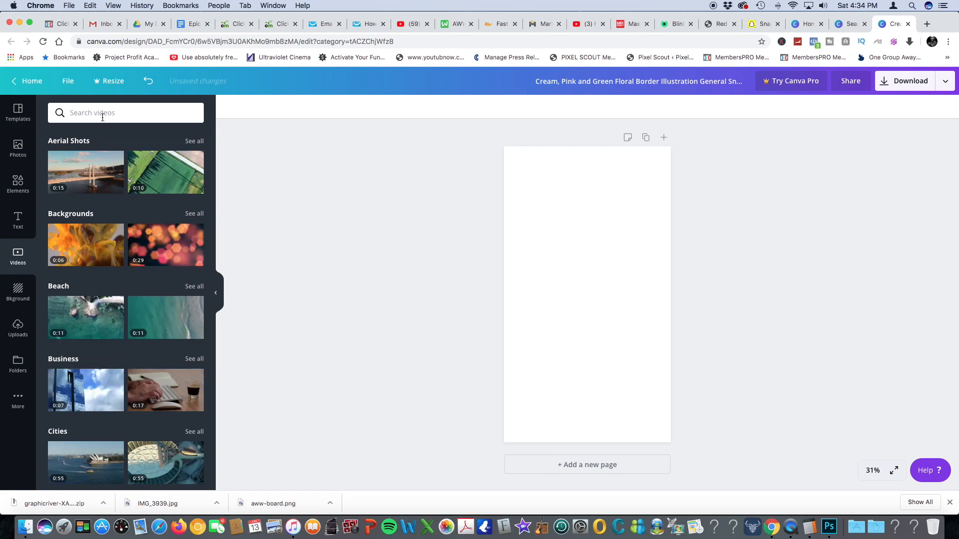
type("g")
key("Return")
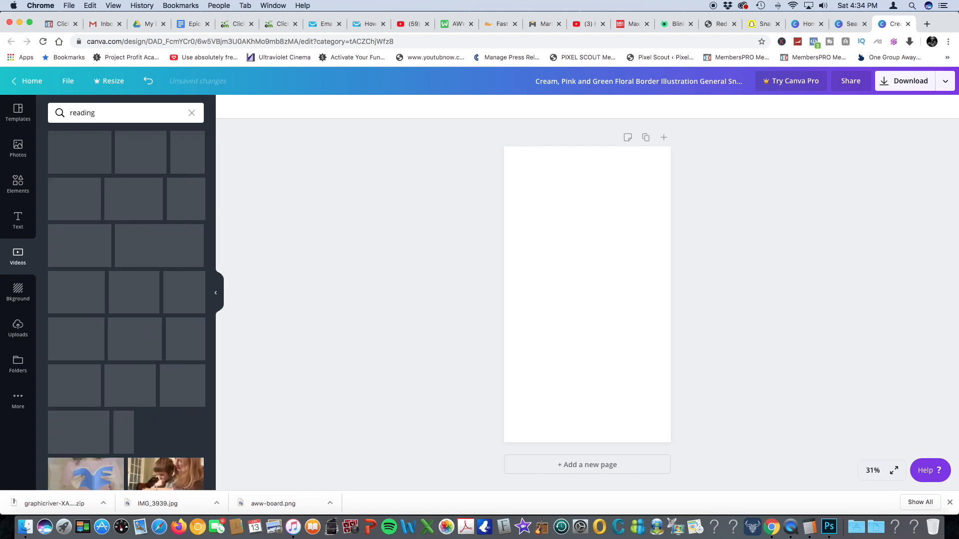
Step: Add the free 0:14 clip of a woman reading on grass to the page and enlarge it across the top
scroll(112, 168, "down", 1)
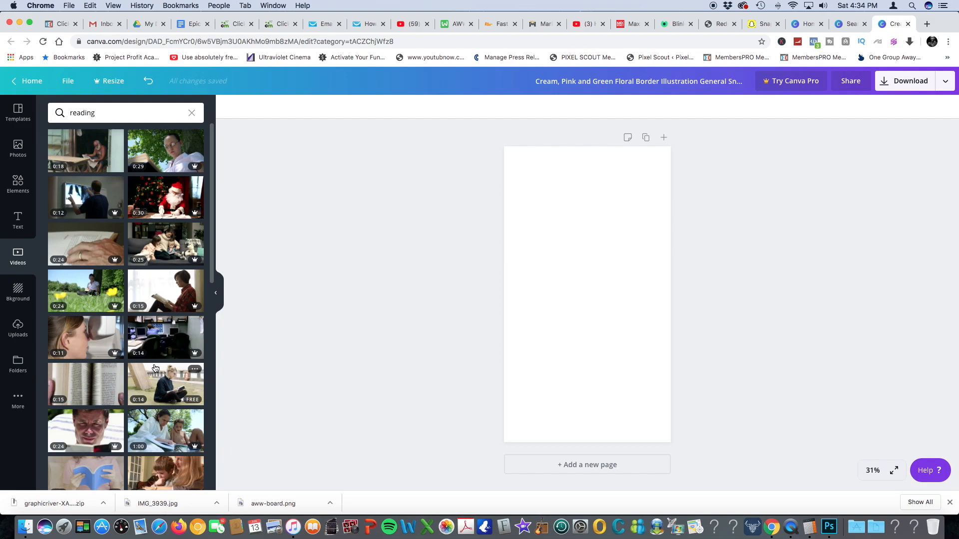
left_click_drag(156, 367, 542, 216)
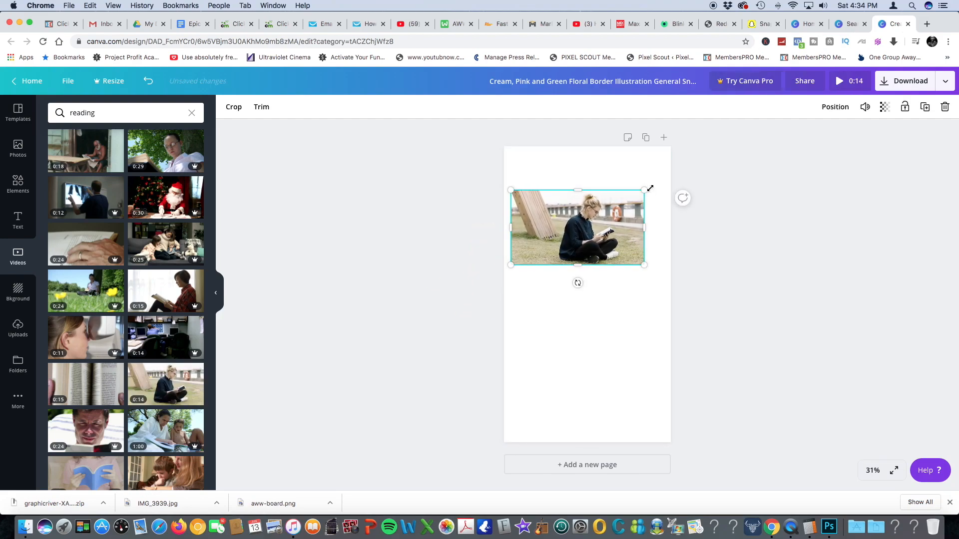
left_click_drag(599, 218, 592, 175)
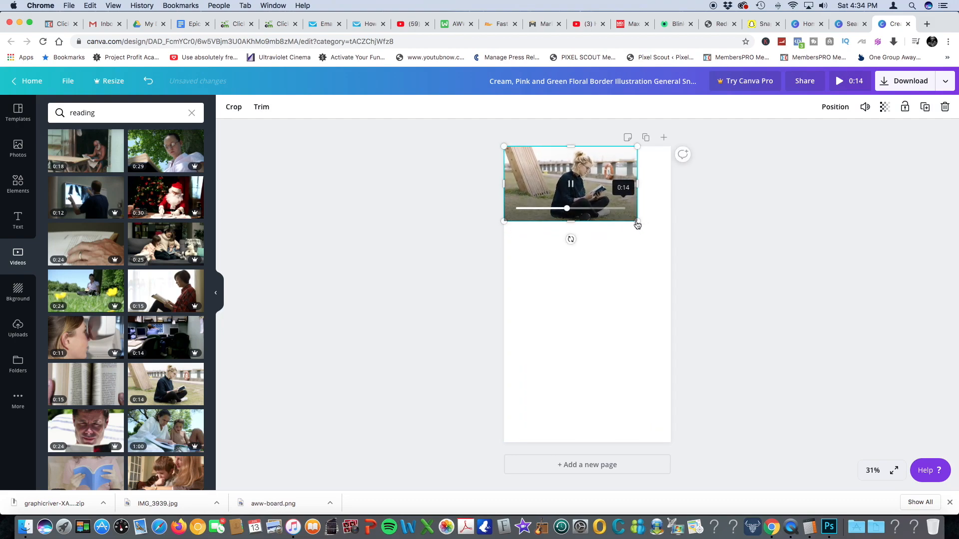
left_click_drag(638, 222, 721, 289)
left_click_drag(654, 243, 617, 243)
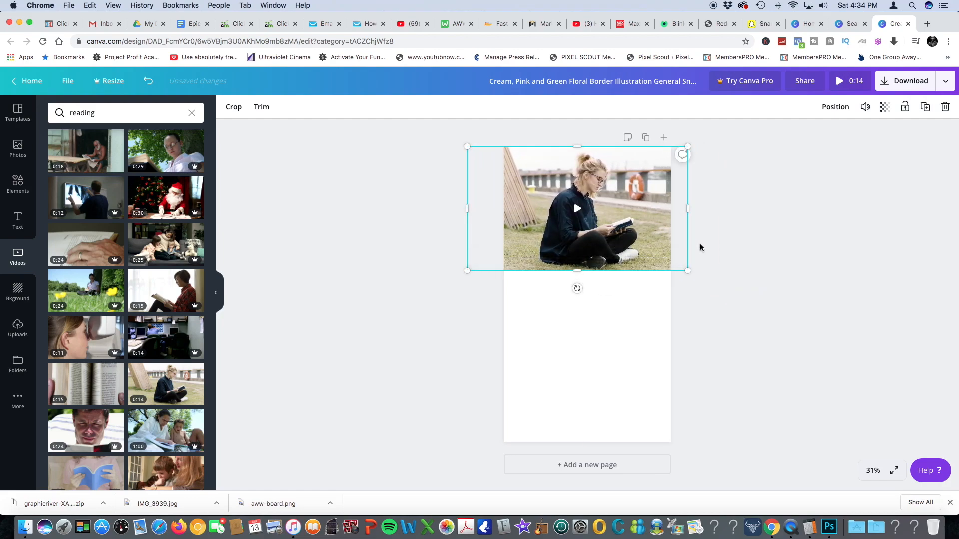
Step: Replay the reading clip and enlarge it further to cover just over the upper half of the page
left_click(481, 259)
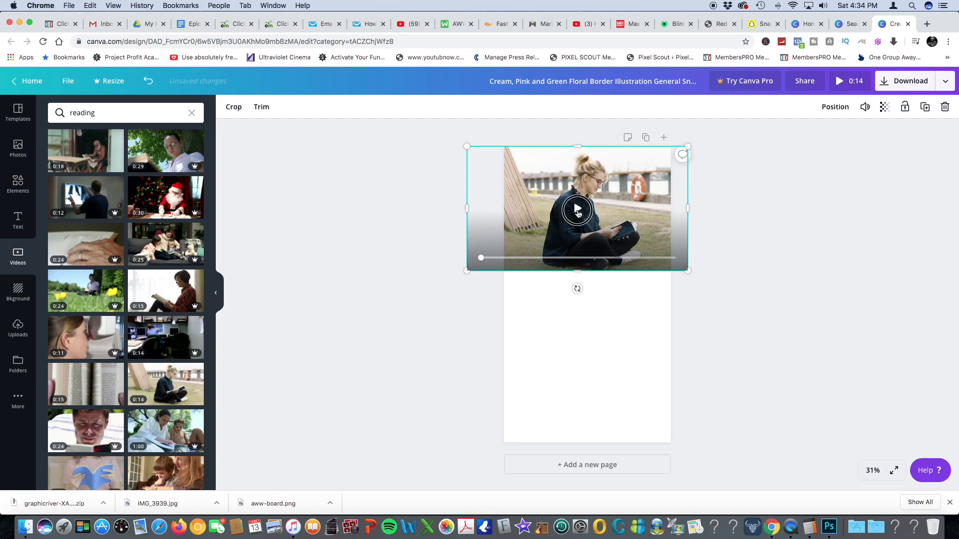
left_click(578, 213)
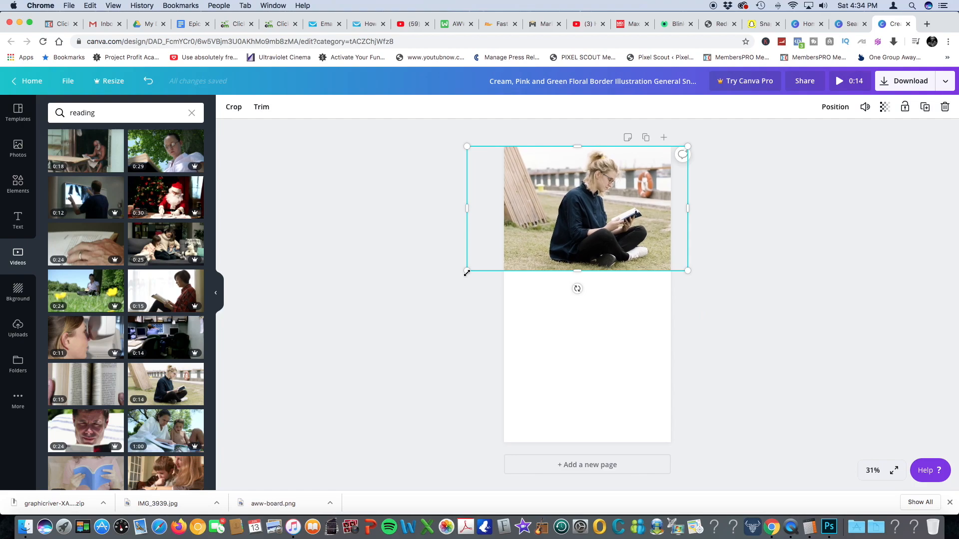
left_click_drag(463, 275, 418, 298)
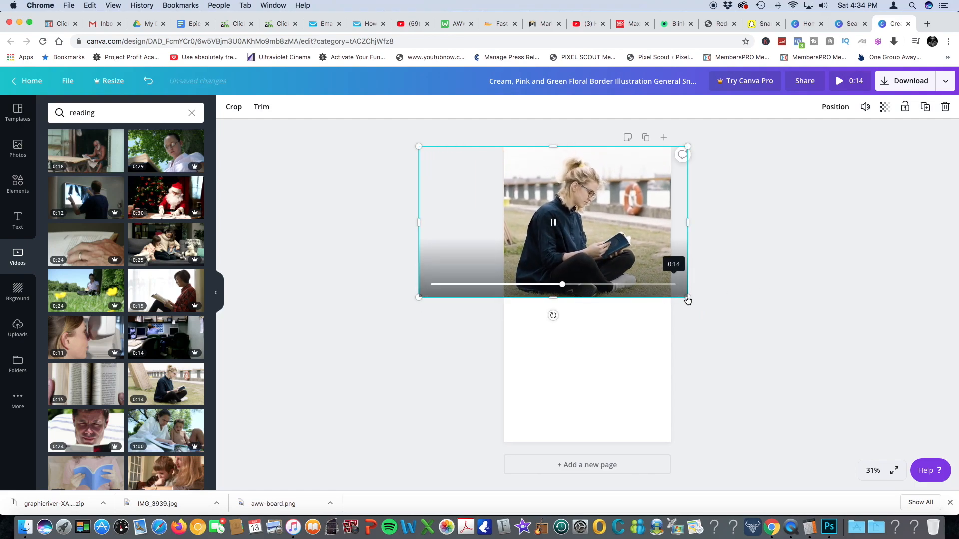
left_click_drag(688, 300, 711, 321)
left_click(721, 293)
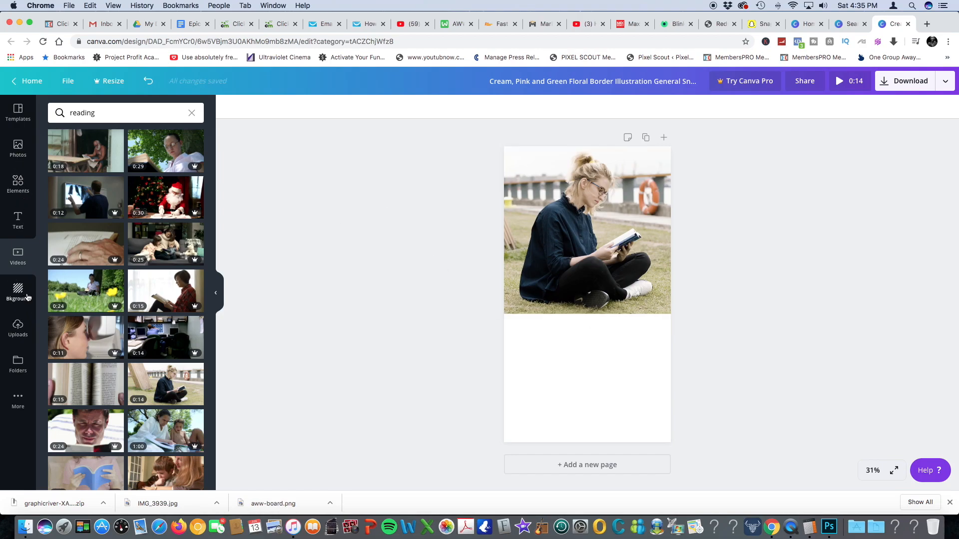
Step: Look through the backgrounds, then review the Blinkist homepage and the Snapchat ad form for reference
left_click(27, 298)
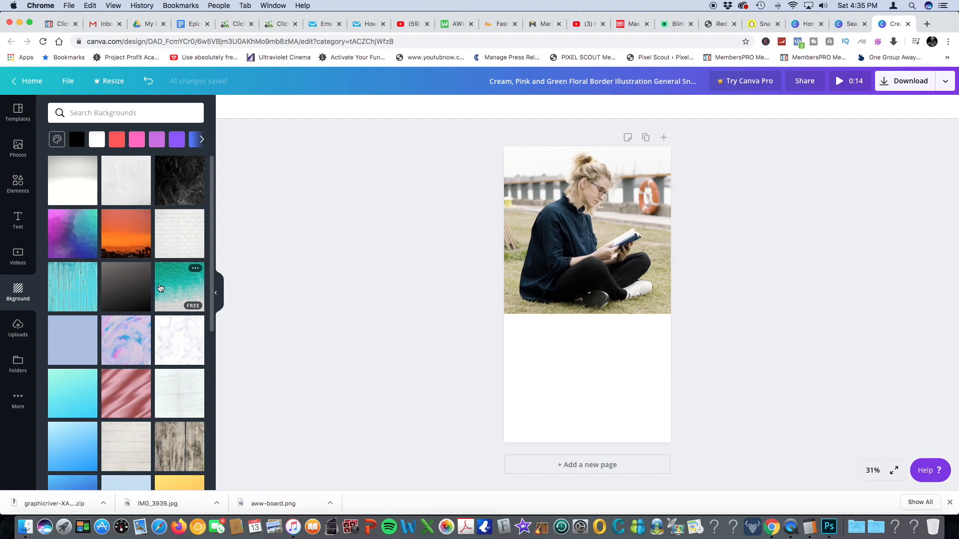
scroll(152, 306, "down", 3)
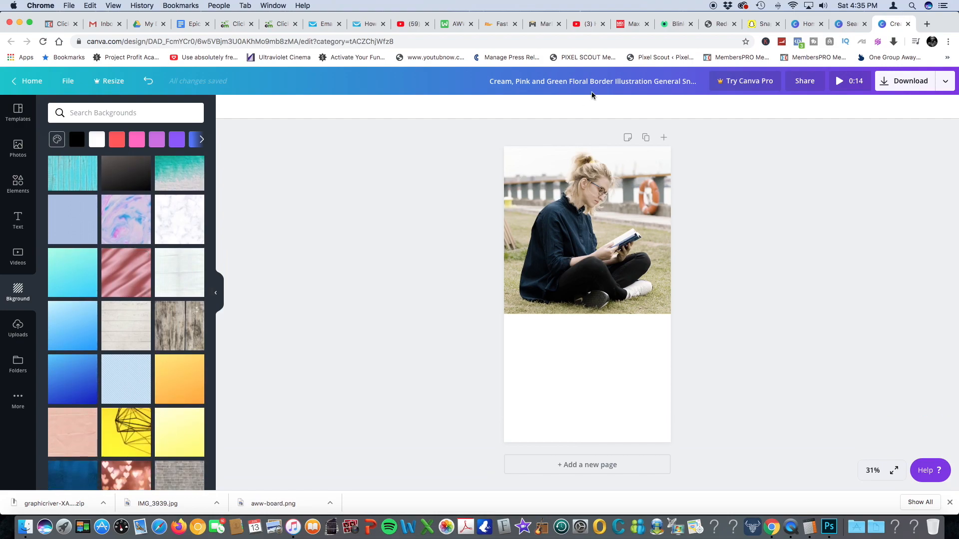
left_click(674, 25)
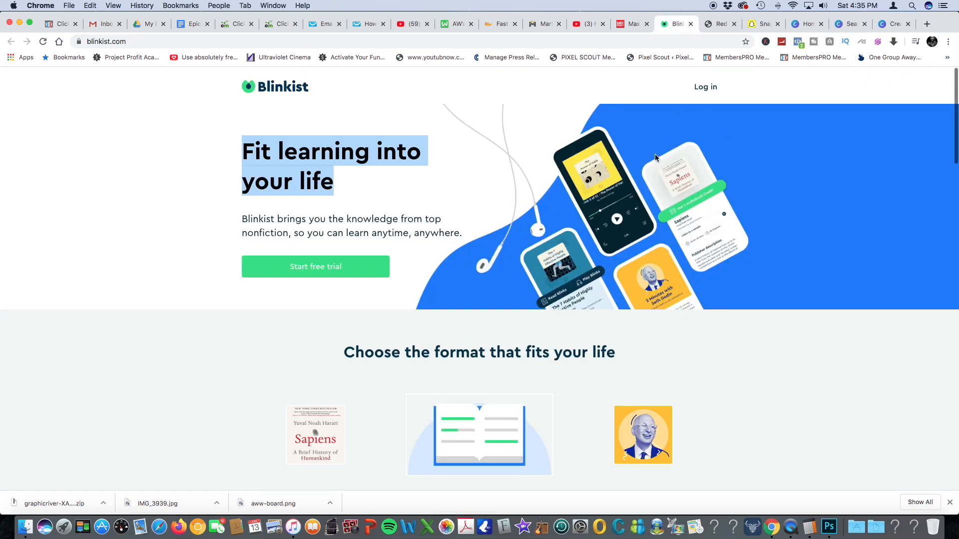
scroll(325, 205, "down", 3)
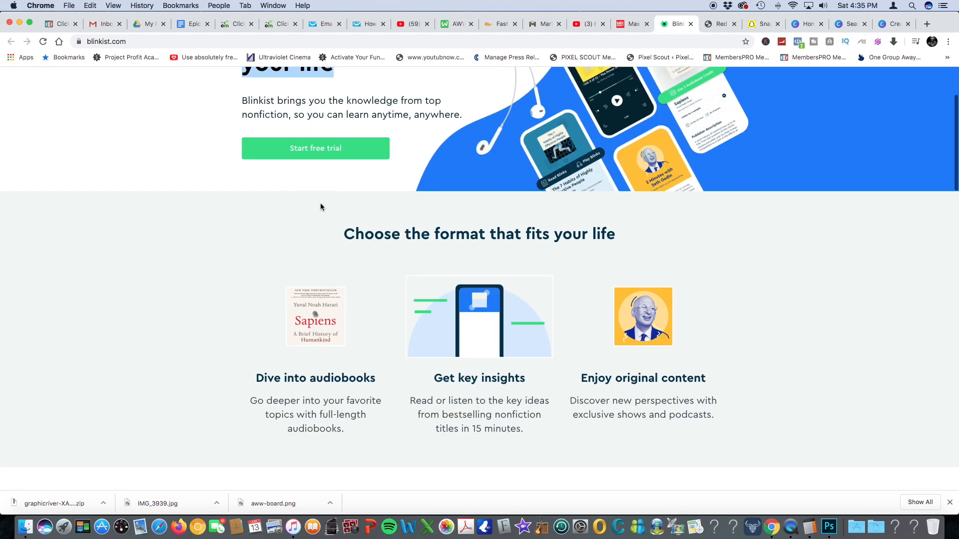
scroll(467, 246, "down", 7)
scroll(462, 243, "up", 10)
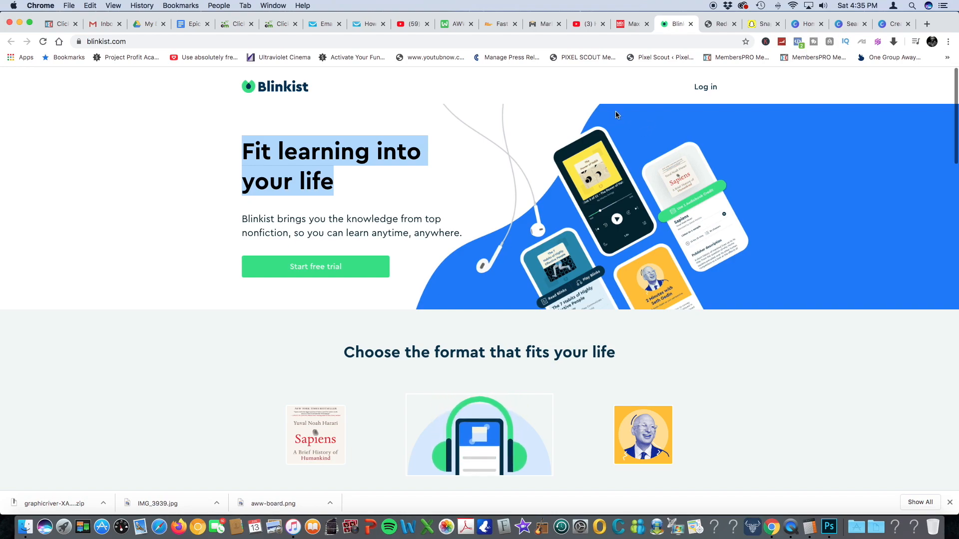
left_click(395, 192)
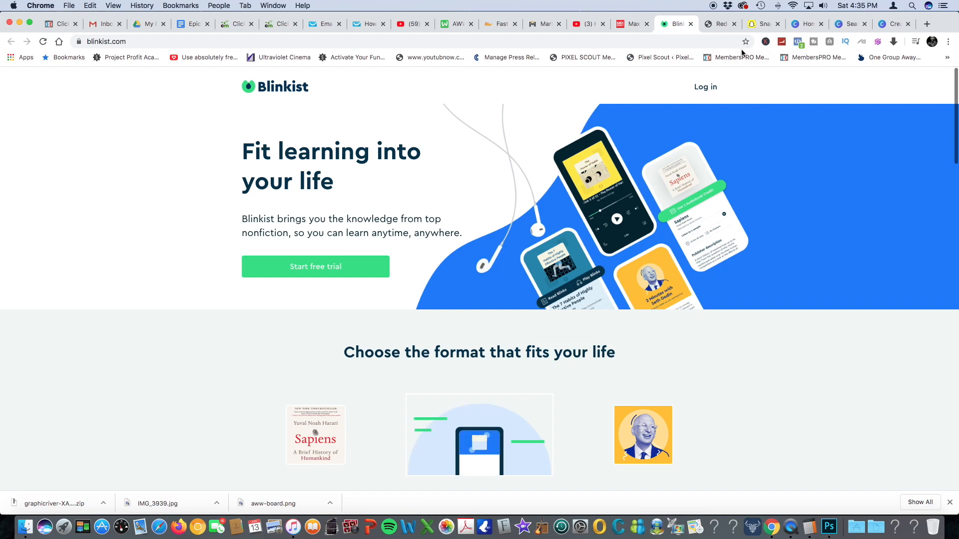
left_click(753, 25)
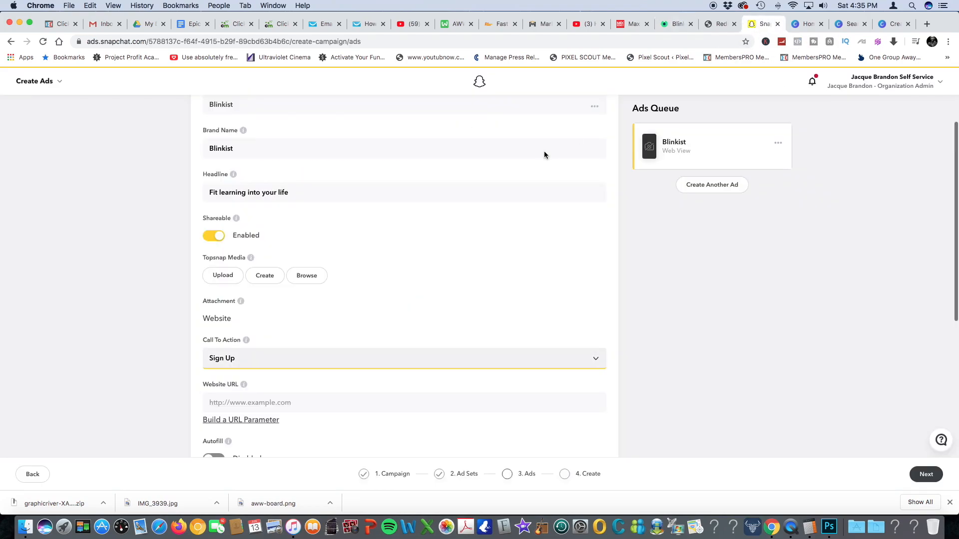
Step: Return to the Canva design and browse further through the background library for a suitable page background
left_click(882, 25)
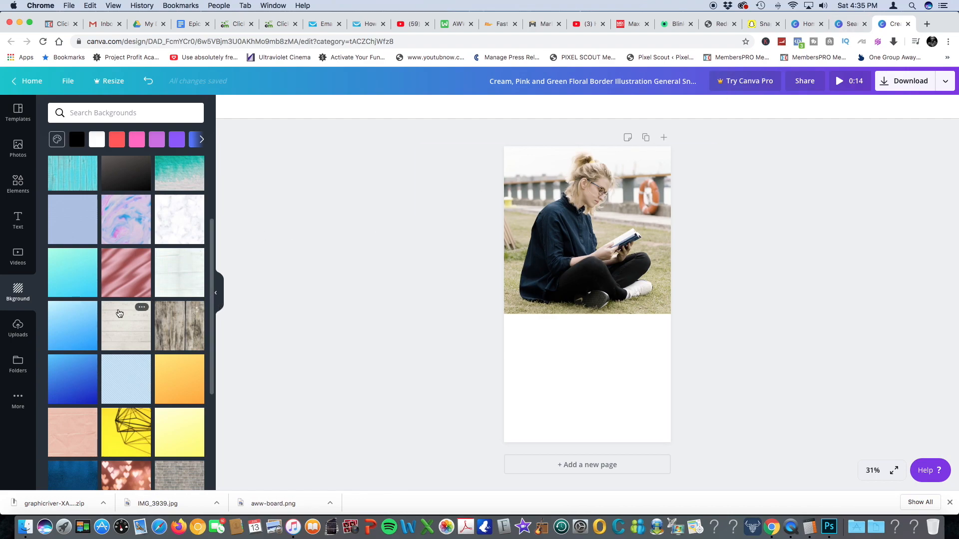
scroll(111, 328, "down", 8)
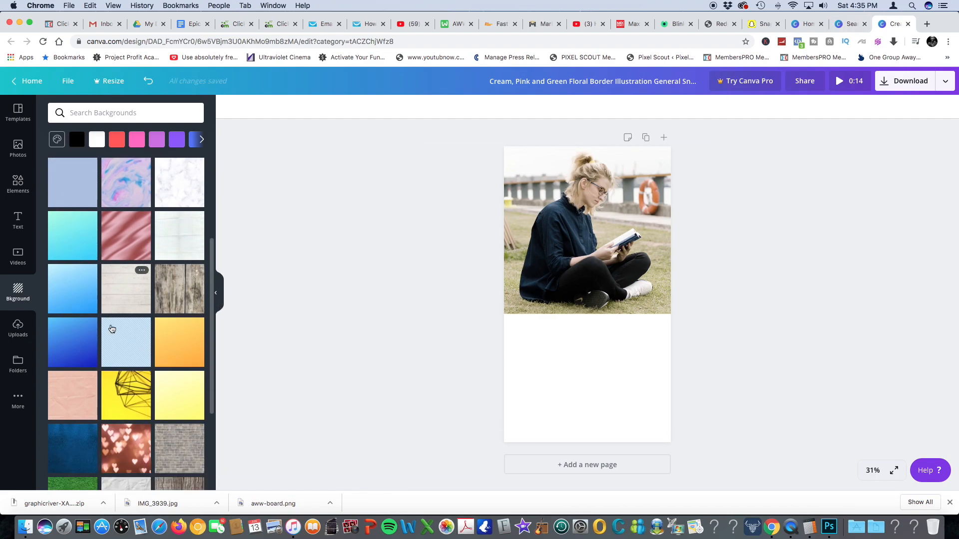
scroll(112, 328, "down", 10)
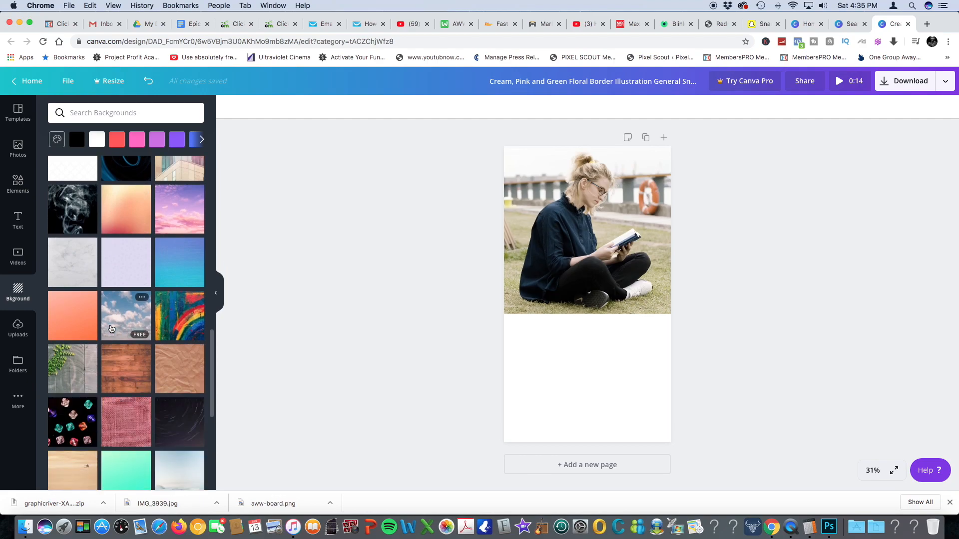
scroll(111, 329, "down", 10)
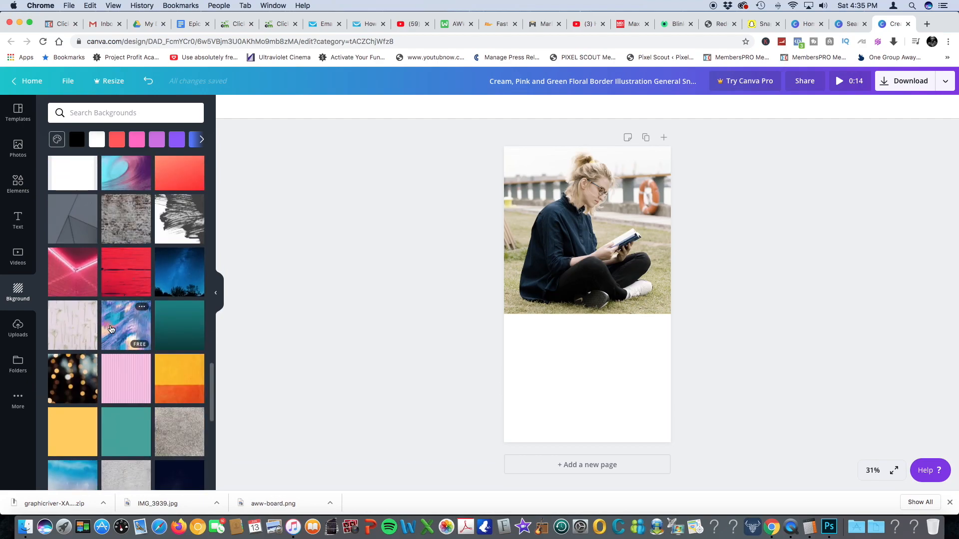
scroll(112, 329, "down", 10)
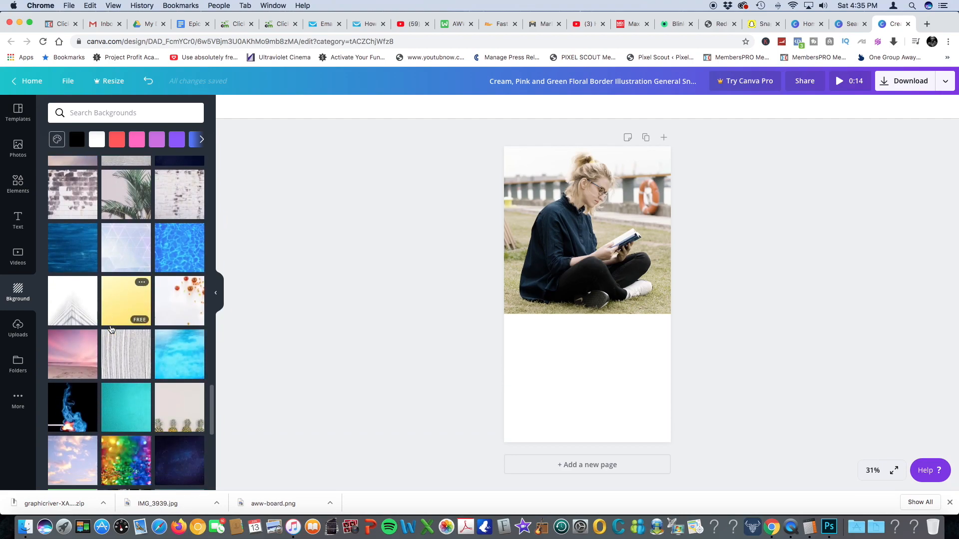
Step: Enlarge the reading clip to cover the whole page and shift it left so the woman and her book are framed
left_click(564, 314)
left_click_drag(418, 315, 291, 387)
left_click_drag(718, 385, 834, 486)
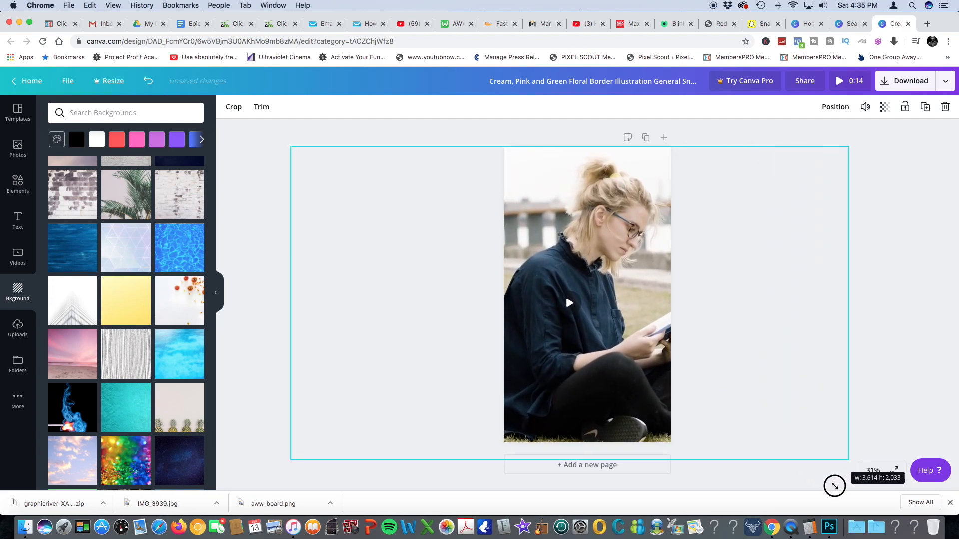
left_click_drag(613, 386, 561, 385)
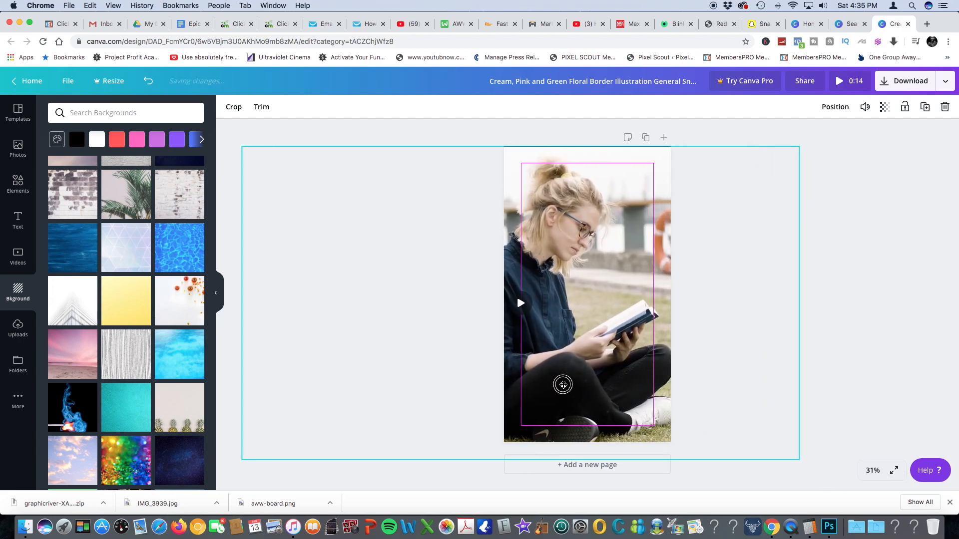
Step: Play the full-page clip from its beginning to check the framing, then deselect it
left_click(519, 305)
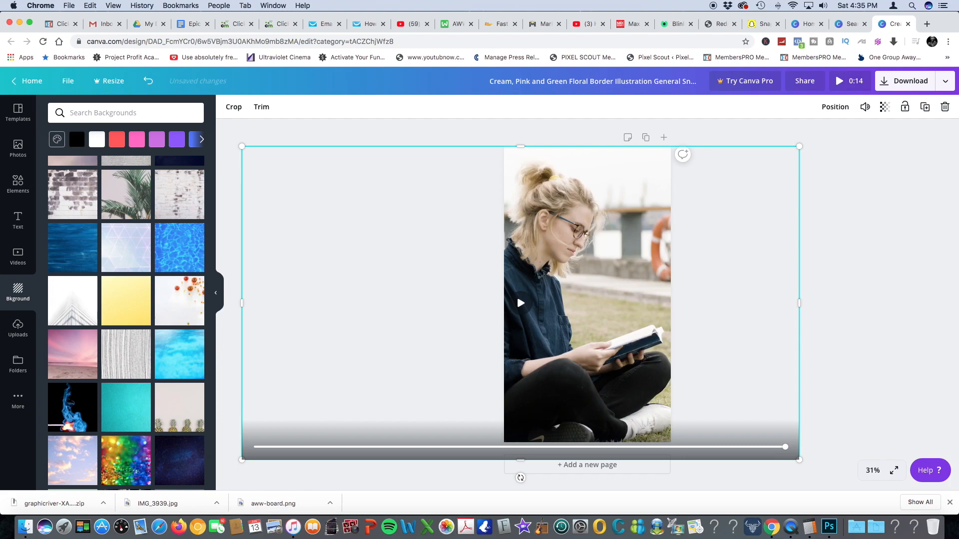
left_click(246, 449)
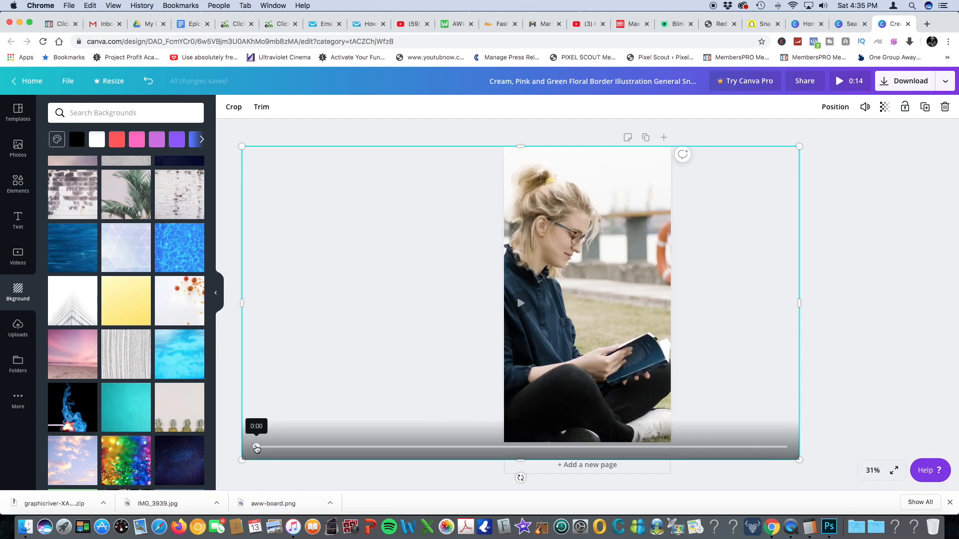
left_click(520, 302)
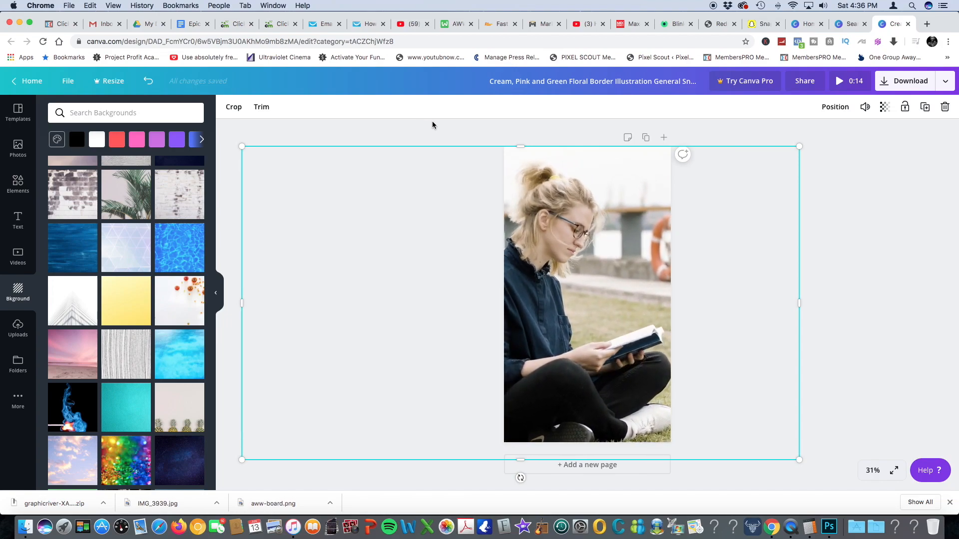
left_click(461, 131)
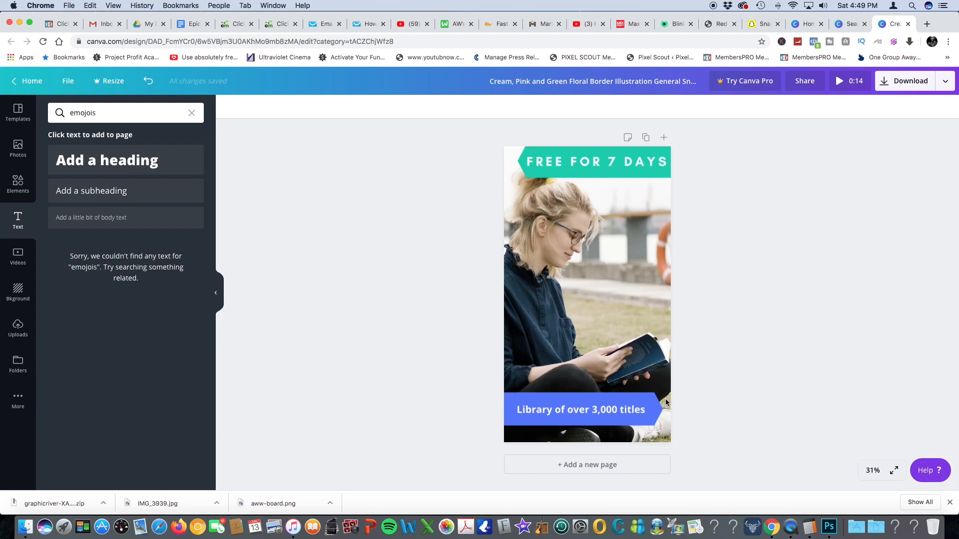
Step: Preview the clip beneath the text banners and rename the design BLINKIST-SNAP
left_click(566, 285)
left_click(588, 295)
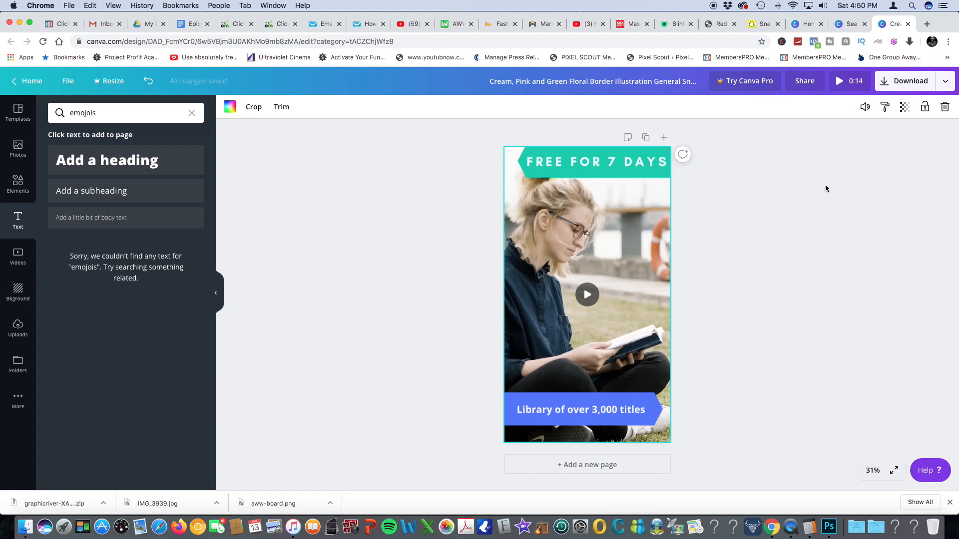
left_click(486, 85)
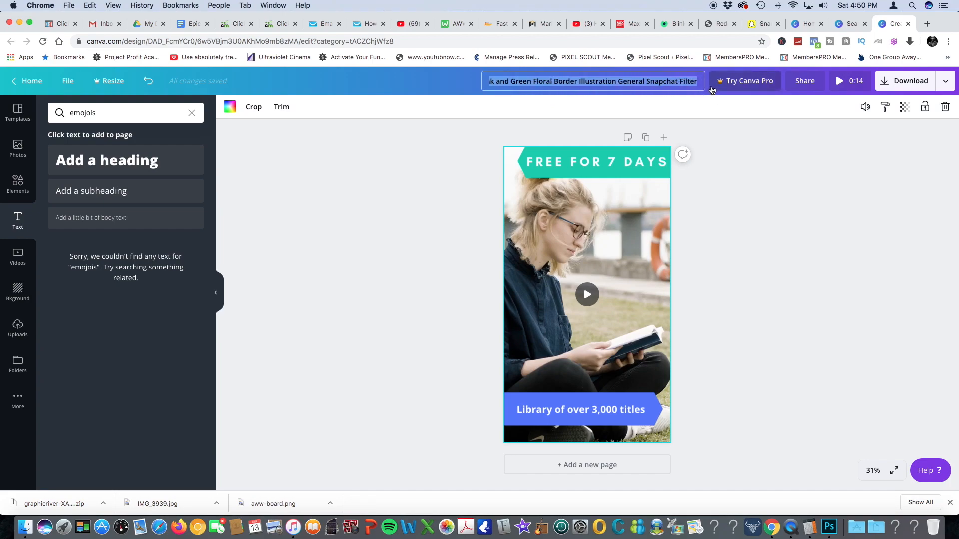
type("BLINK")
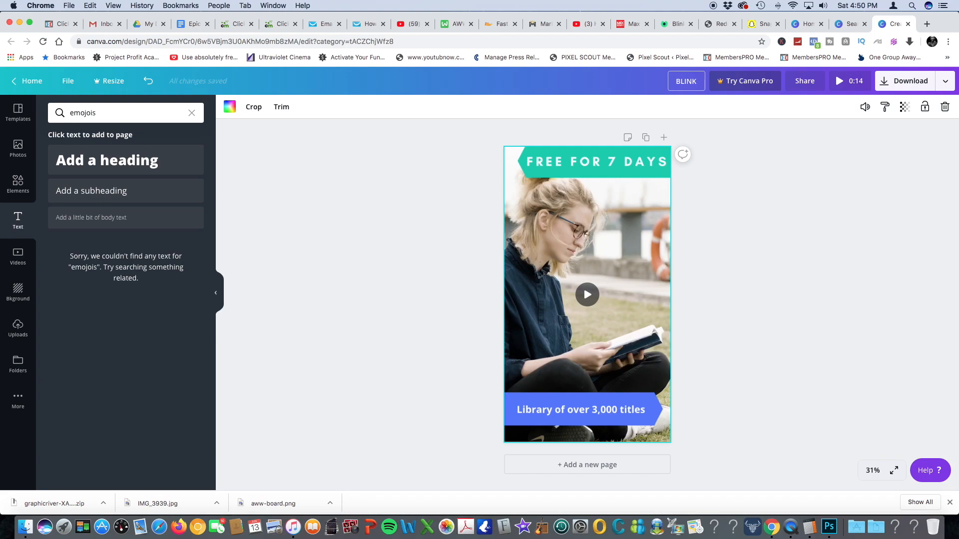
type("IST-SNAP")
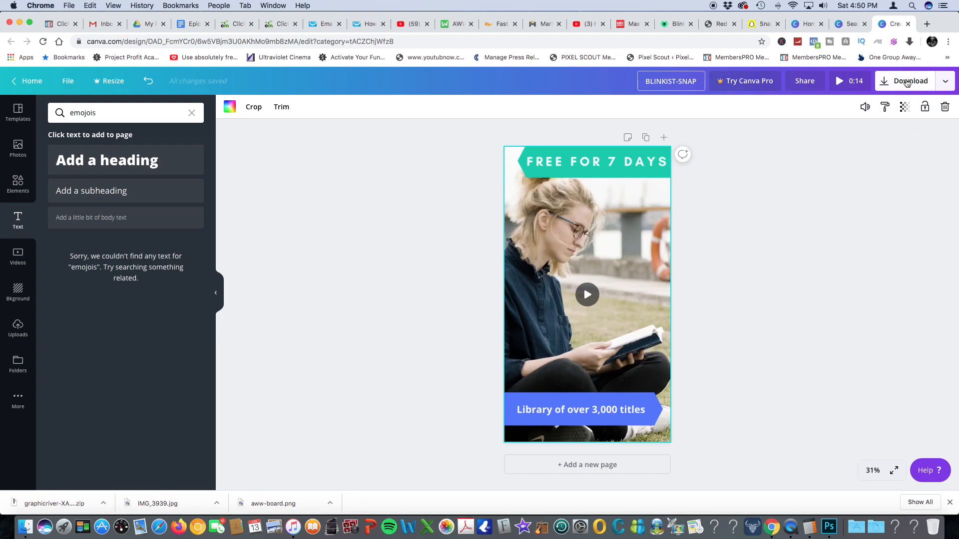
Step: Download the design in the Video file type and dismiss the Canva Pro trial offer
left_click(906, 81)
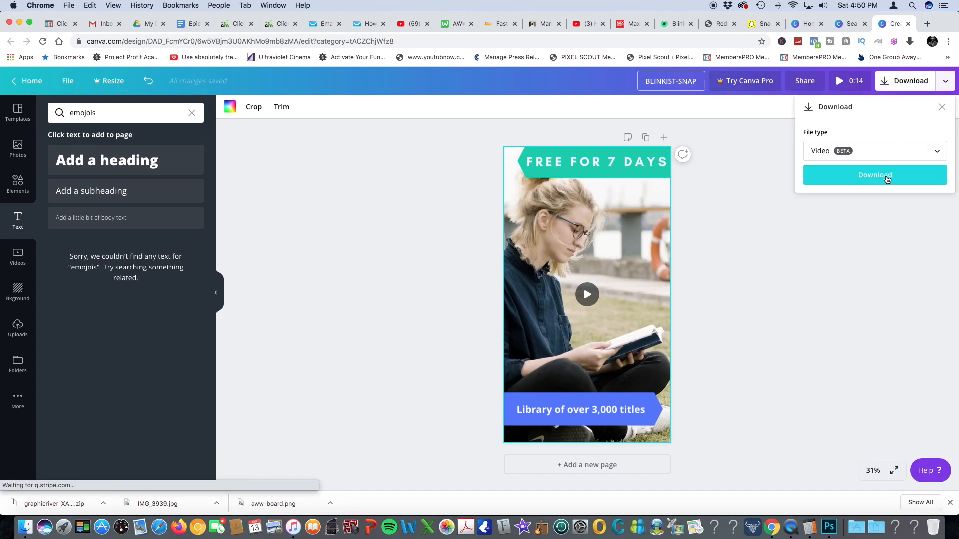
left_click(890, 175)
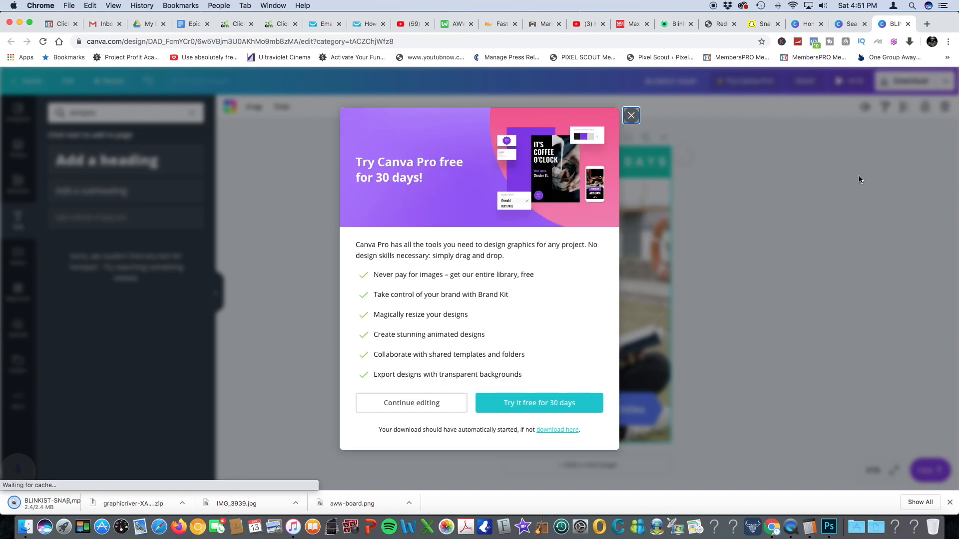
left_click(631, 116)
Step: Switch to Snapchat Ads and upload BLINKIST-SNAP.mp4 from the Downloads folder as the ad's Topsnap Media
left_click(763, 25)
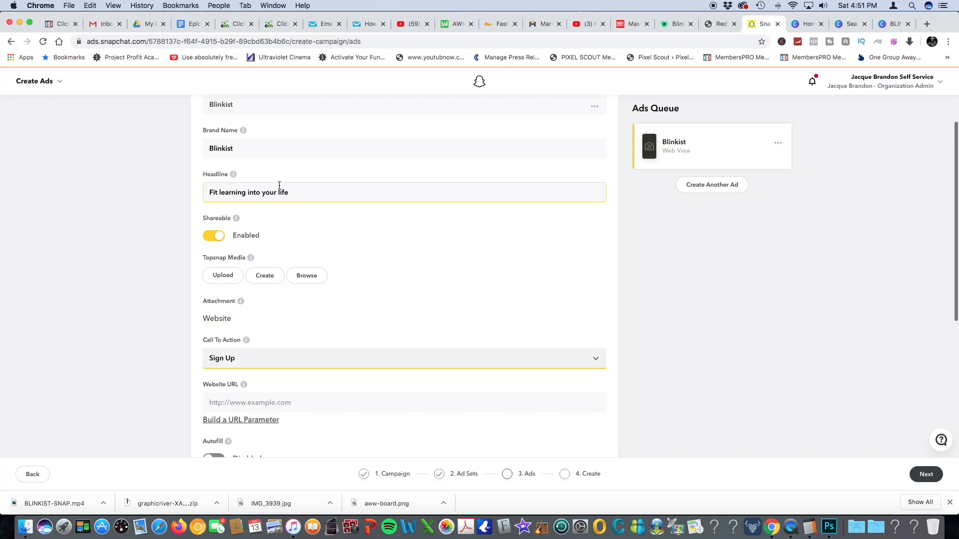
left_click(224, 275)
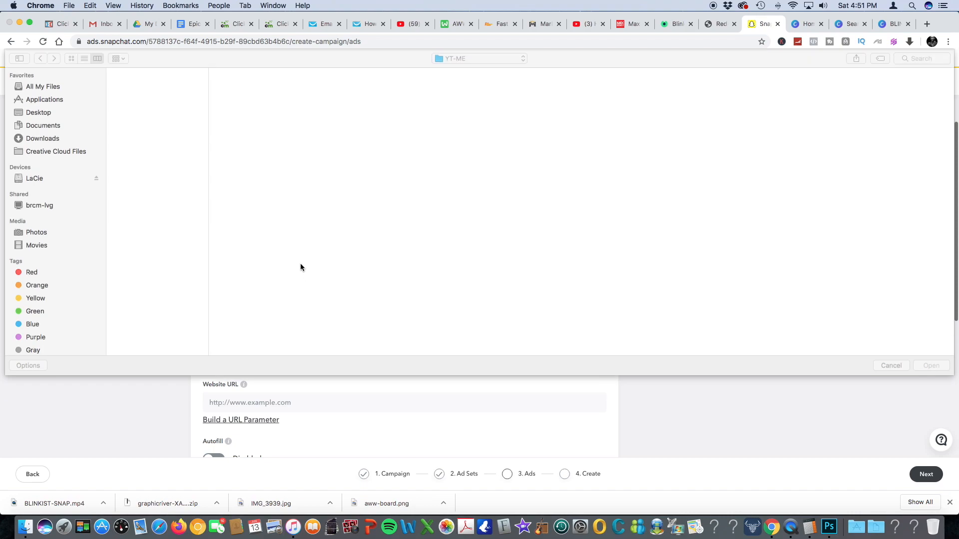
left_click(63, 140)
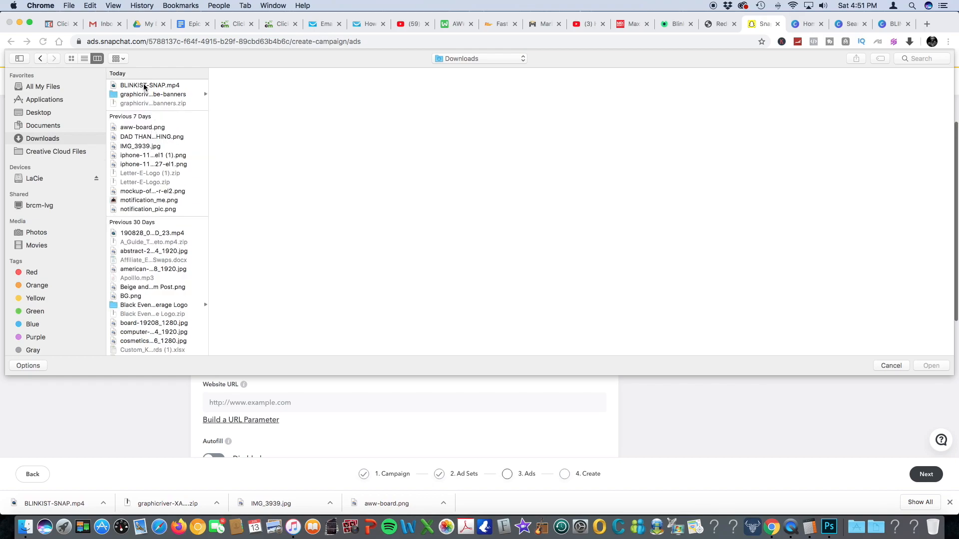
left_click(145, 86)
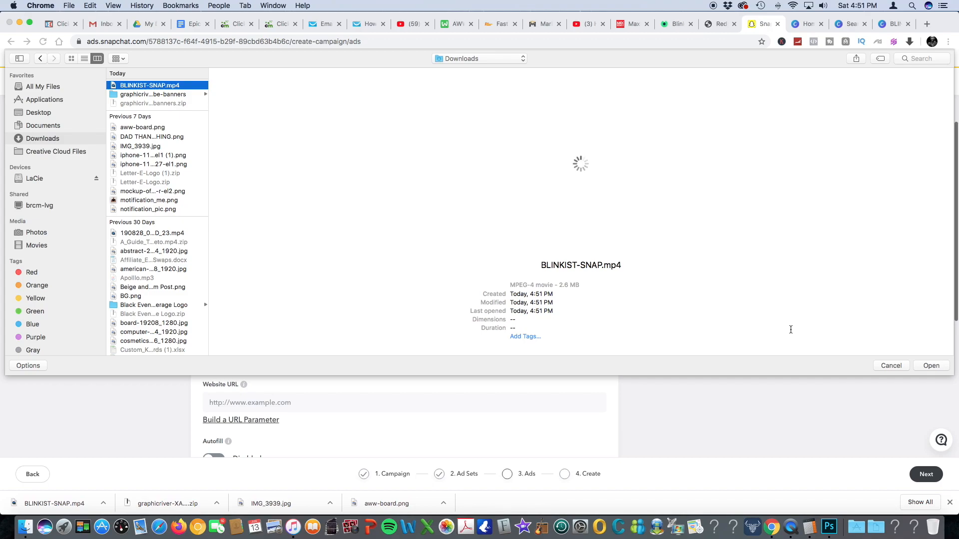
left_click(931, 365)
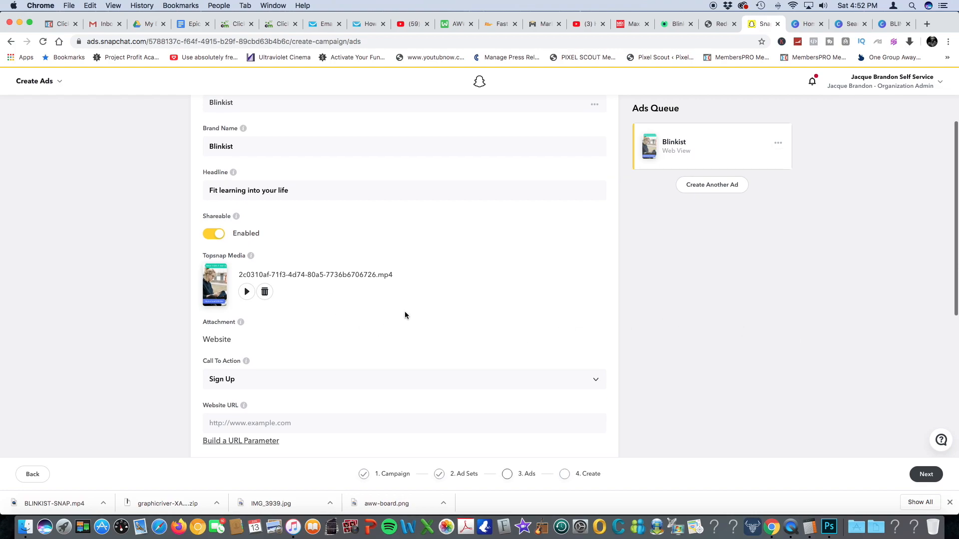
Step: Copy the Blinkist offer's tracking link from MaxBounty and paste it as the Snapchat ad's Website URL
scroll(399, 314, "down", 3)
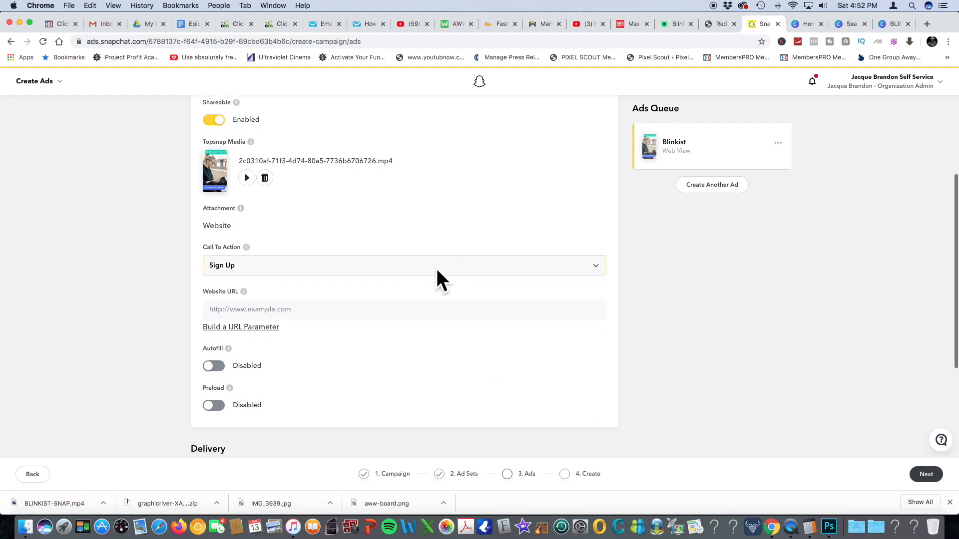
left_click(305, 312)
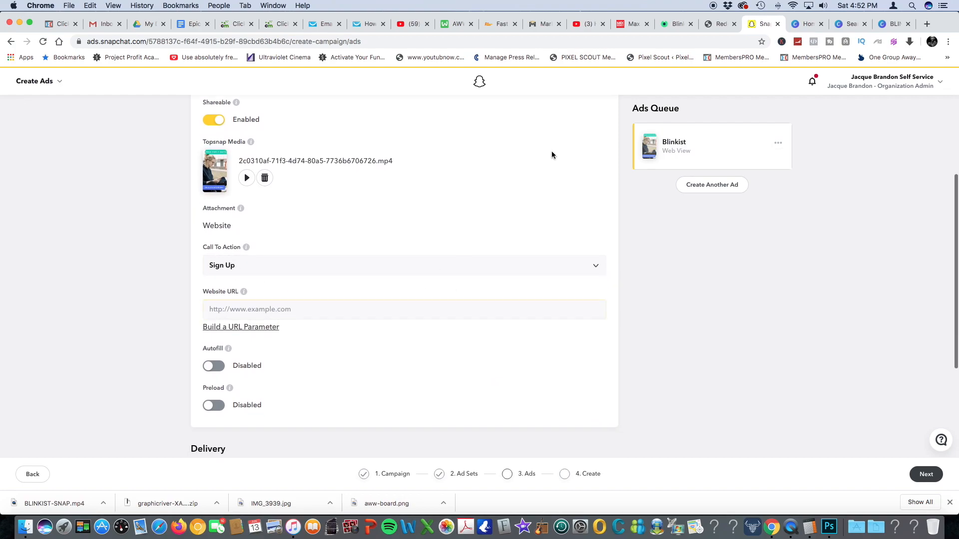
left_click(632, 23)
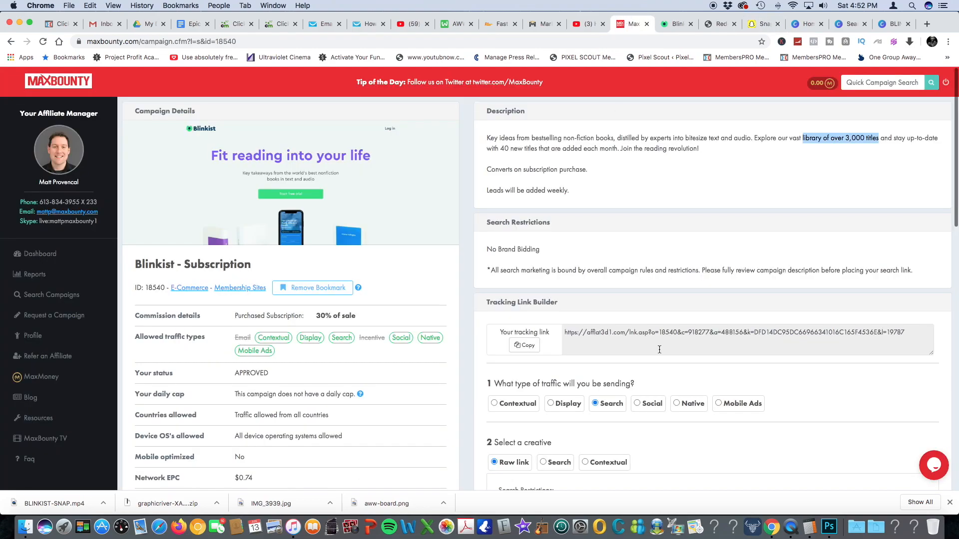
left_click(525, 346)
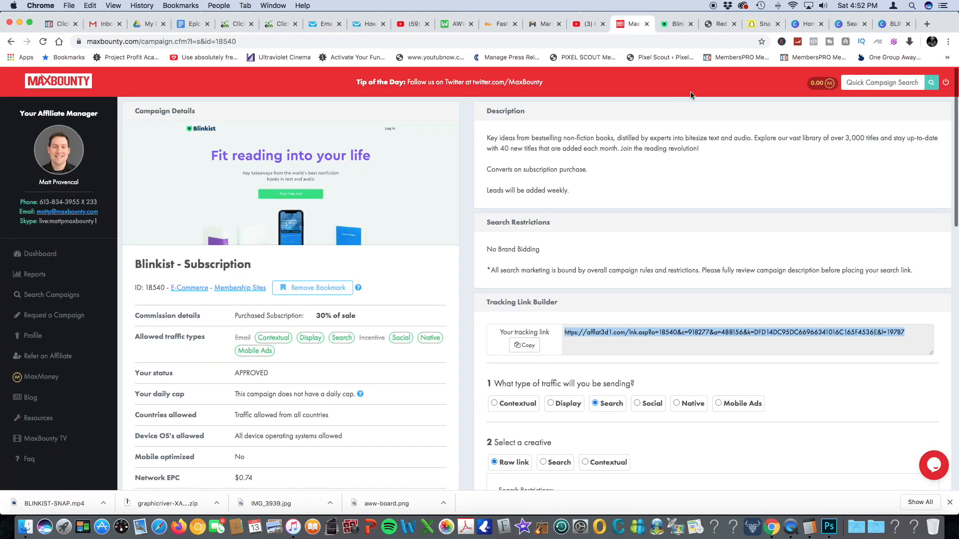
left_click(756, 25)
left_click(259, 314)
key("super+v")
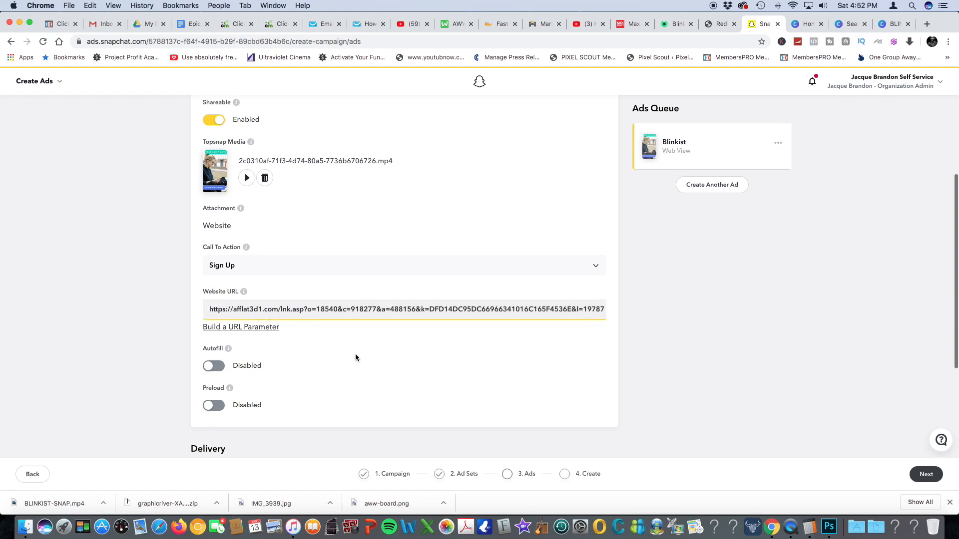
Step: Leave the ad's Delivery settings and tags at their defaults and proceed to the campaign review
scroll(380, 384, "down", 5)
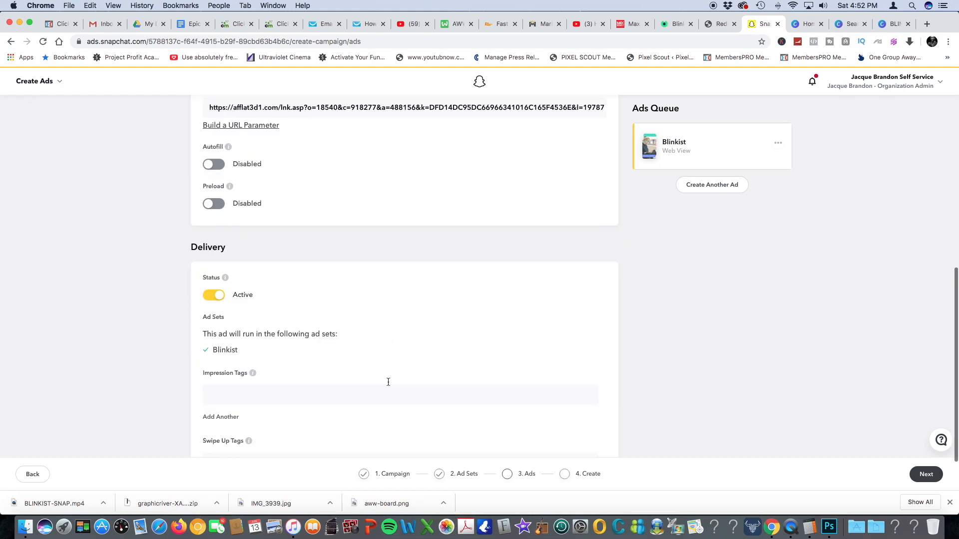
scroll(310, 367, "down", 2)
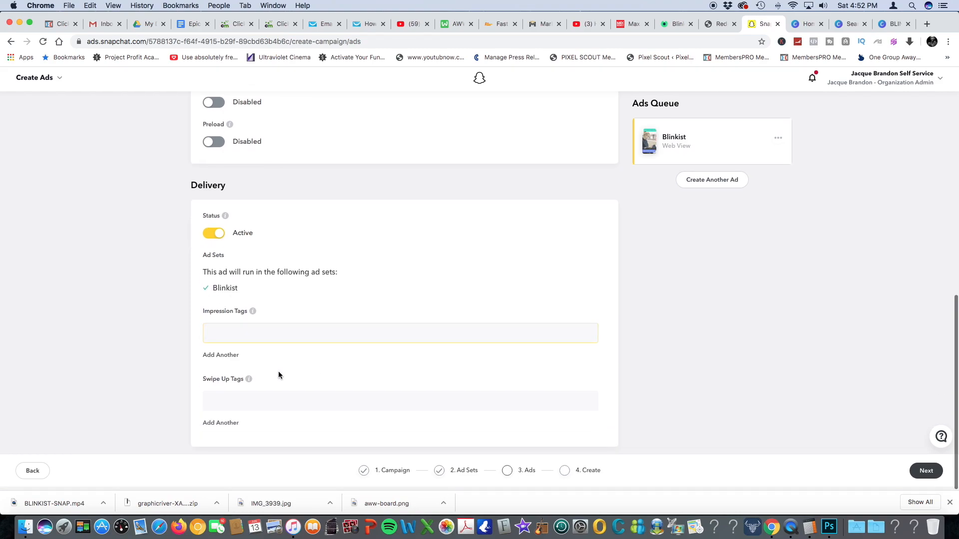
left_click(926, 475)
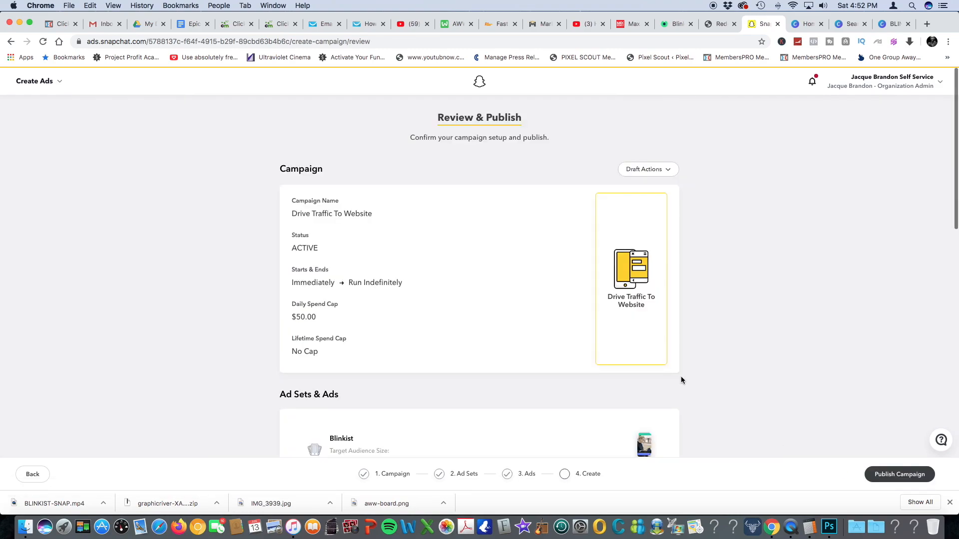
Step: Review the campaign's spend caps and schedule, plus the ad set's format, placements, targeting, predefined audiences, budget, goal and bid
scroll(672, 378, "down", 5)
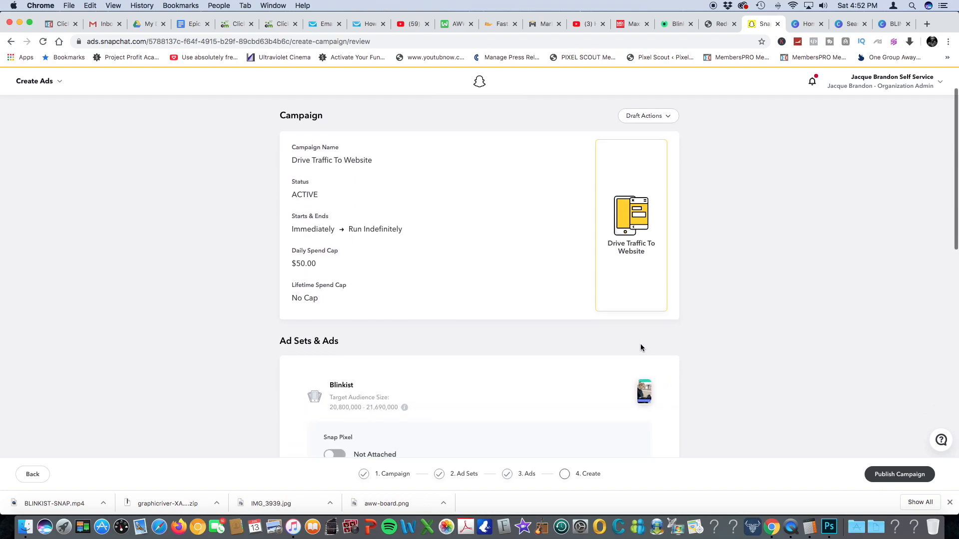
scroll(600, 344, "down", 3)
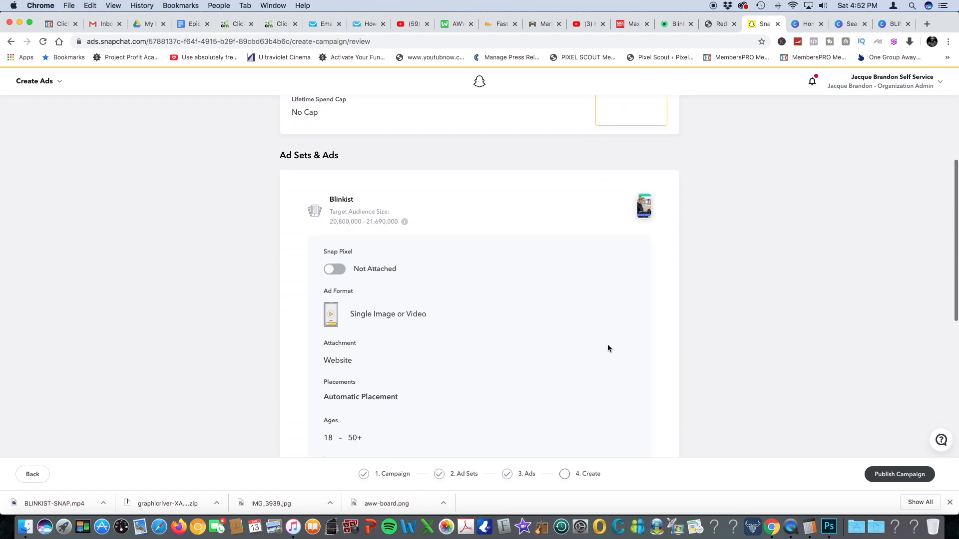
scroll(607, 345, "down", 4)
scroll(607, 345, "down", 1)
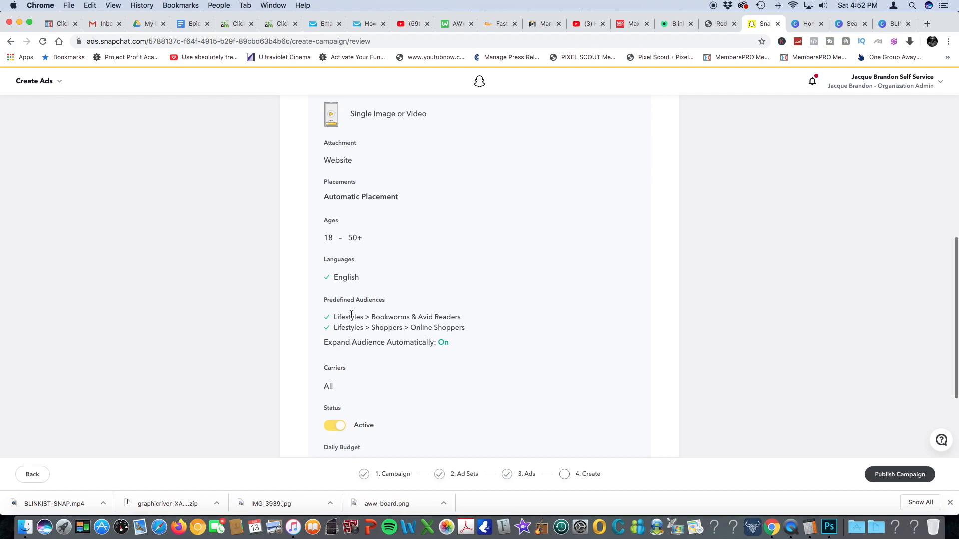
left_click_drag(371, 317, 442, 328)
left_click(487, 352)
scroll(456, 336, "up", 10)
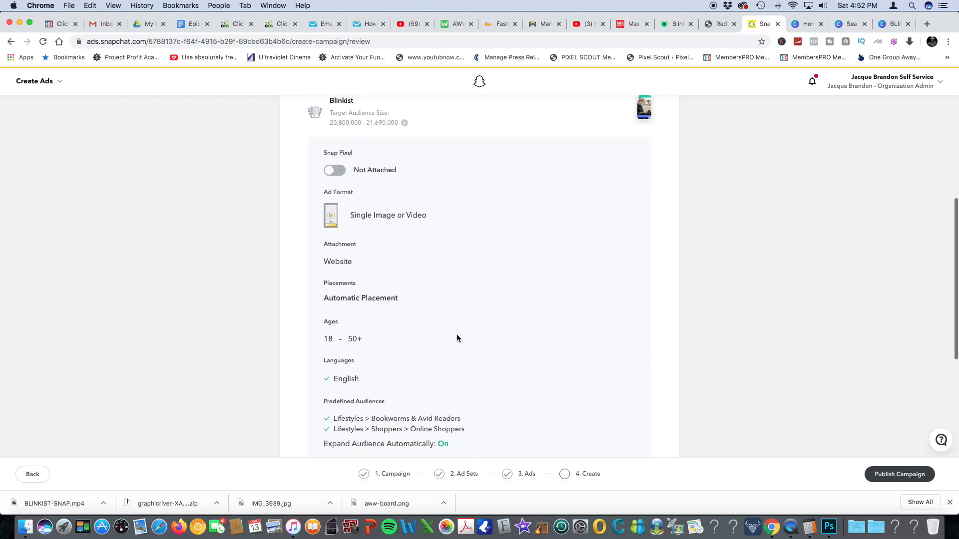
left_click_drag(312, 282, 443, 289)
left_click_drag(283, 331, 318, 354)
scroll(400, 352, "down", 5)
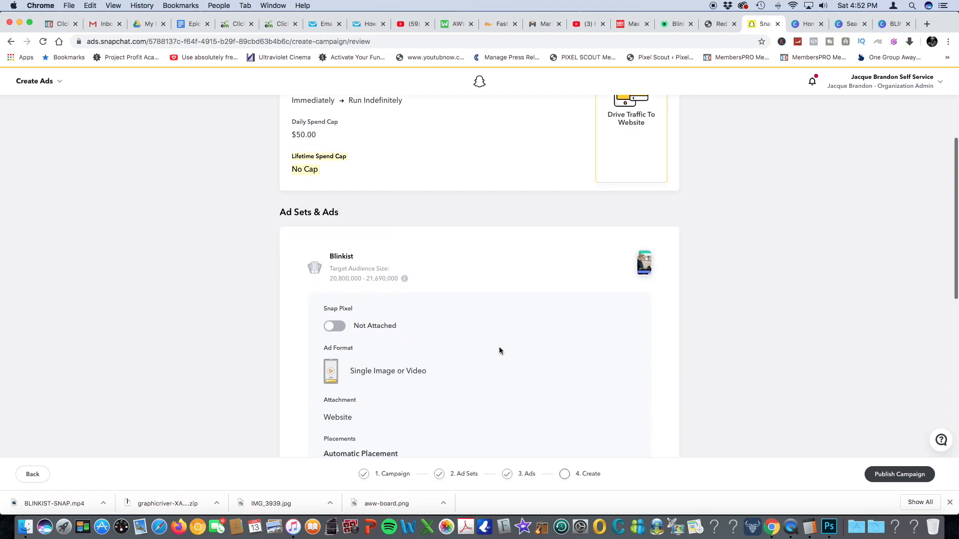
scroll(490, 354, "down", 10)
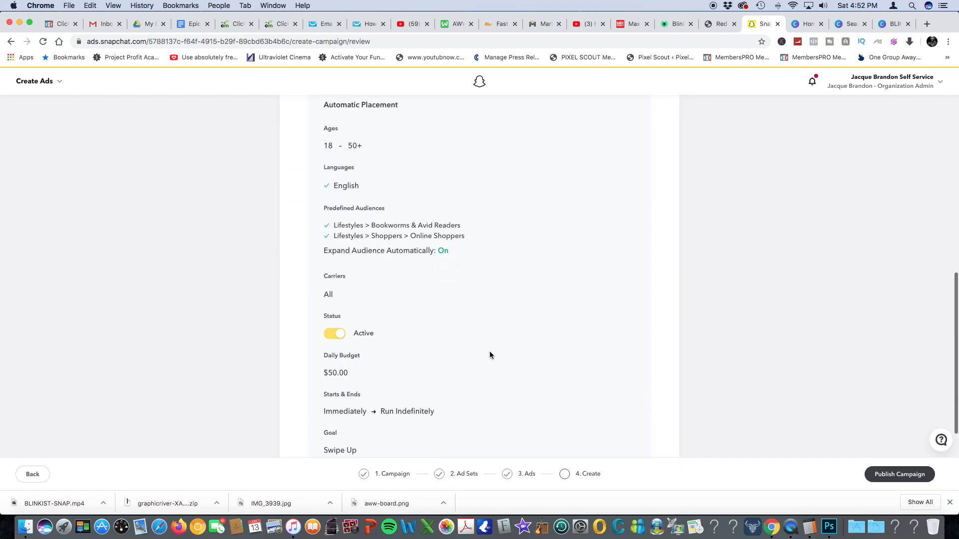
scroll(489, 355, "down", 2)
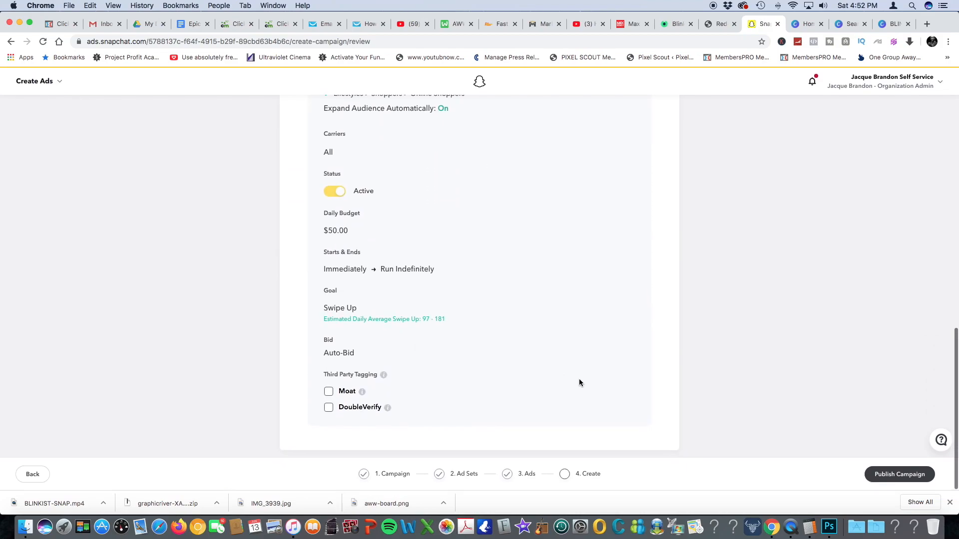
scroll(695, 395, "up", 15)
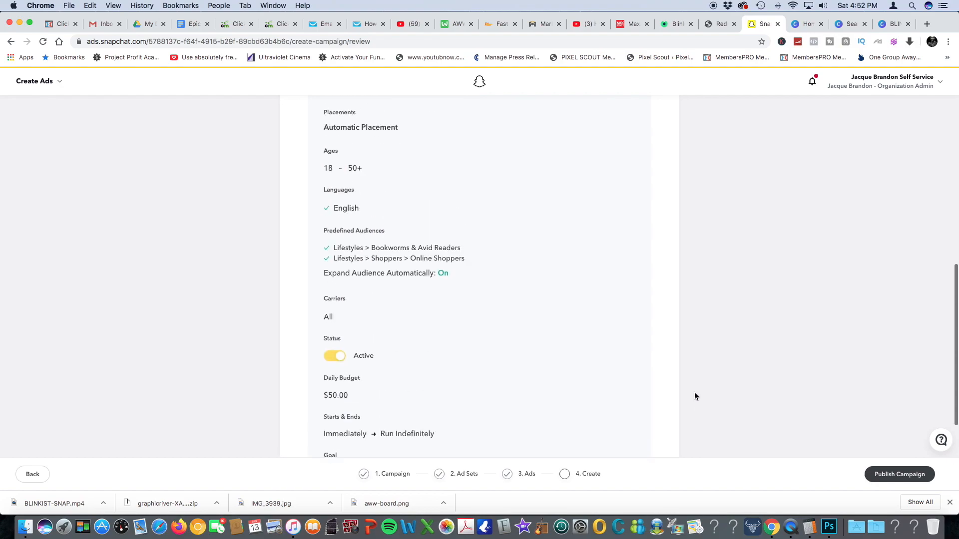
Step: Publish the campaign, postpone the experience rating and open the campaign for management
left_click(894, 478)
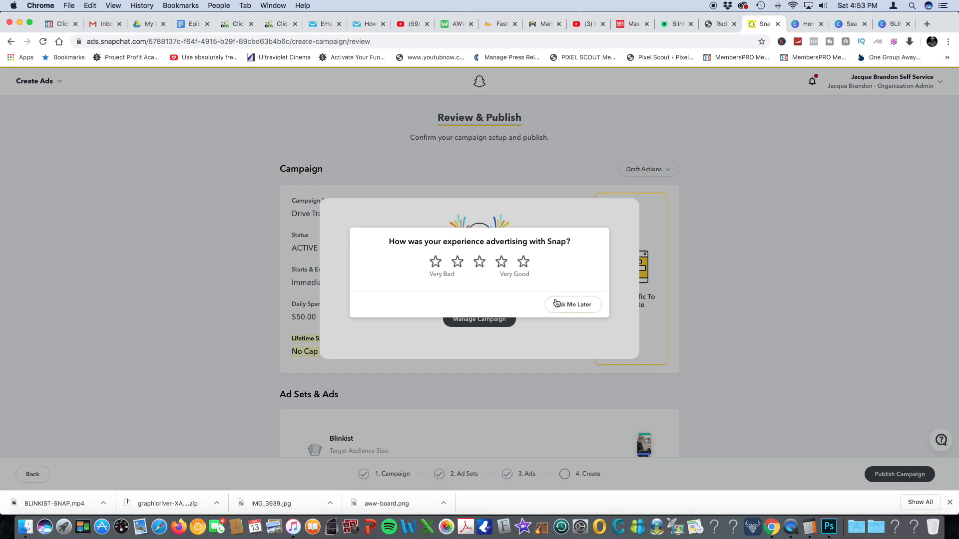
left_click(592, 307)
left_click(501, 329)
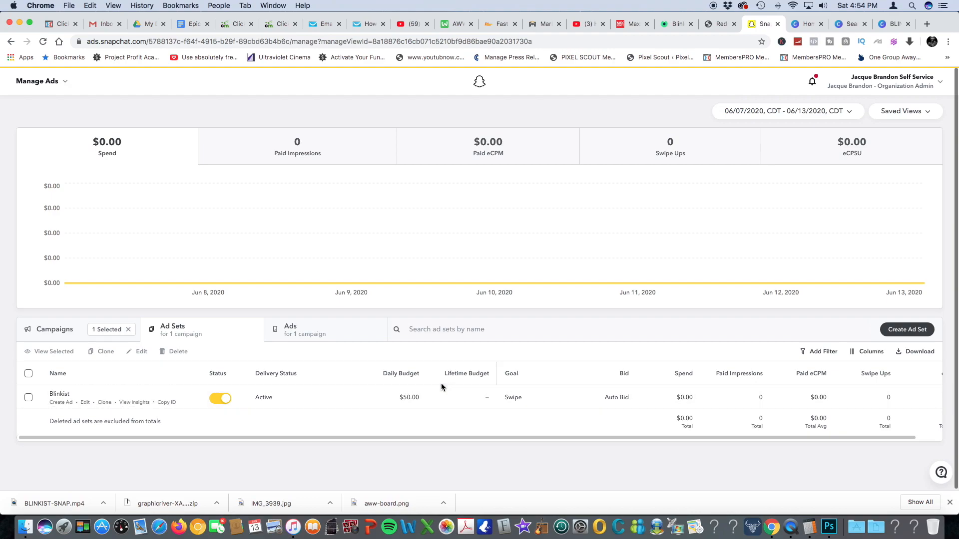
Step: Set the ad account in Business Settings as used for political ads, save the changes and return to the accounts list
left_click(63, 83)
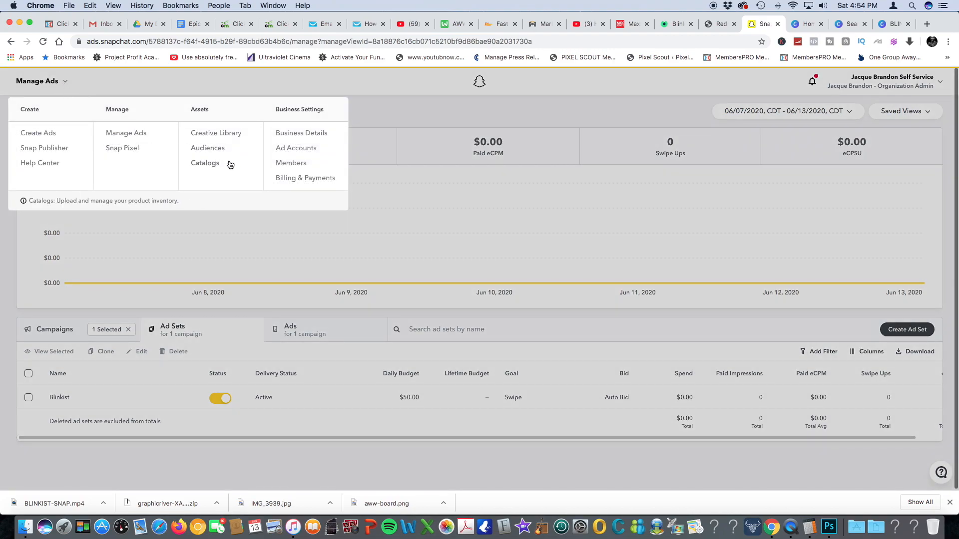
left_click(300, 150)
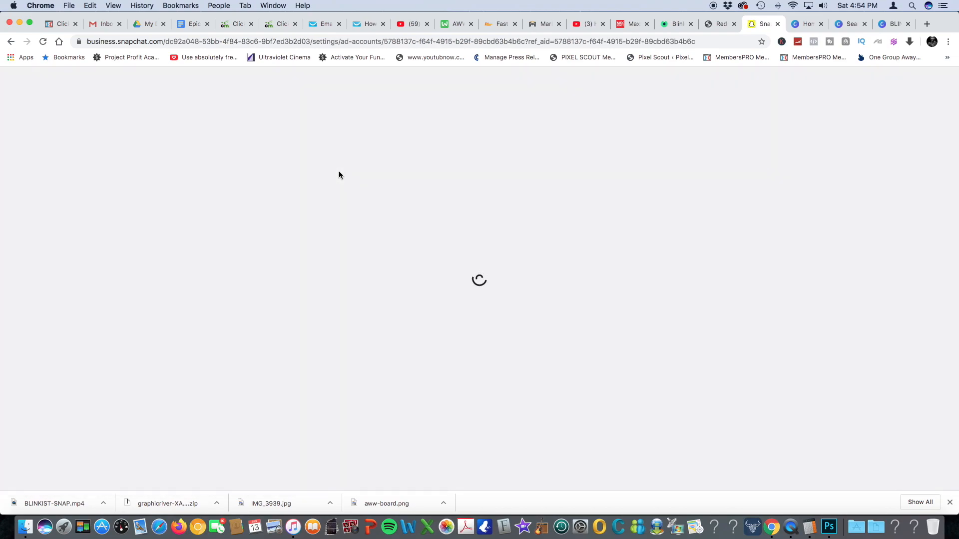
scroll(377, 280, "down", 1)
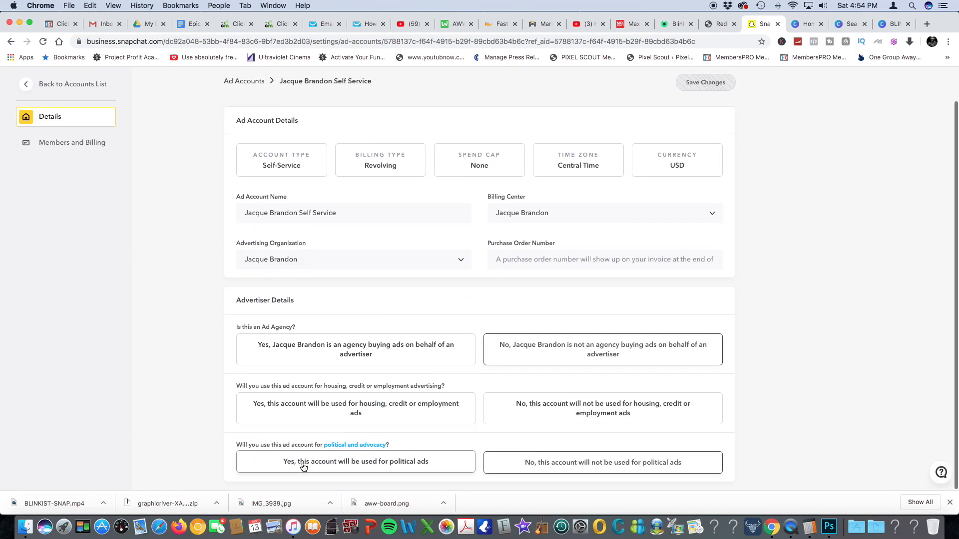
left_click(472, 466)
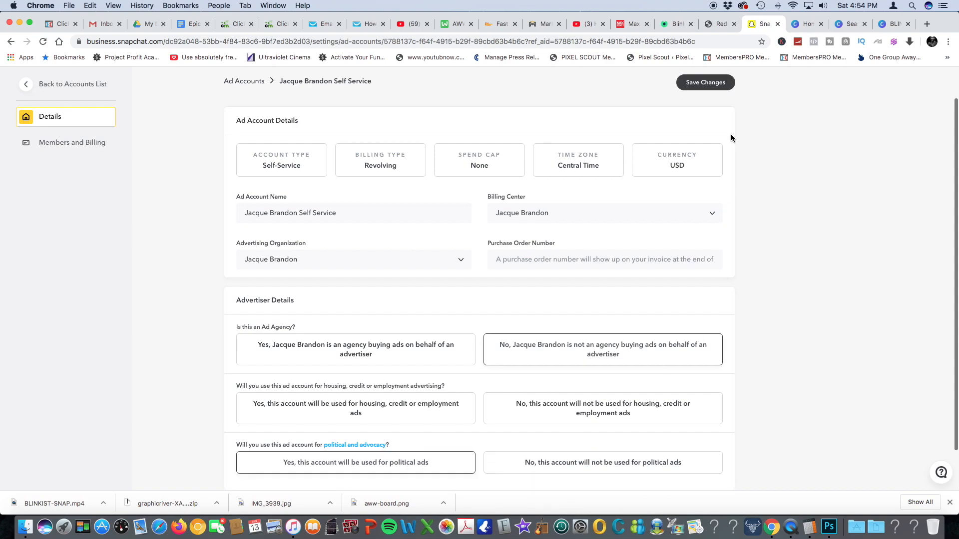
left_click(711, 83)
left_click(62, 89)
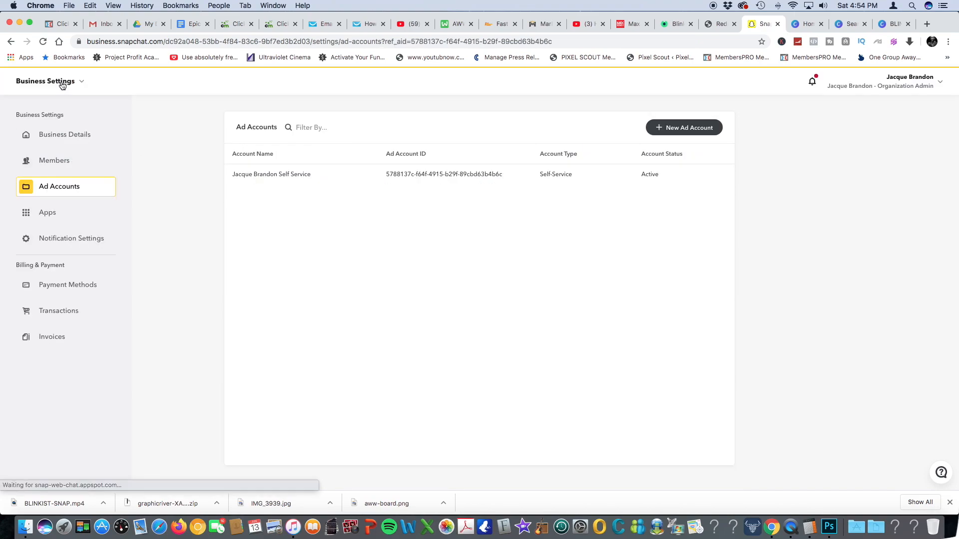